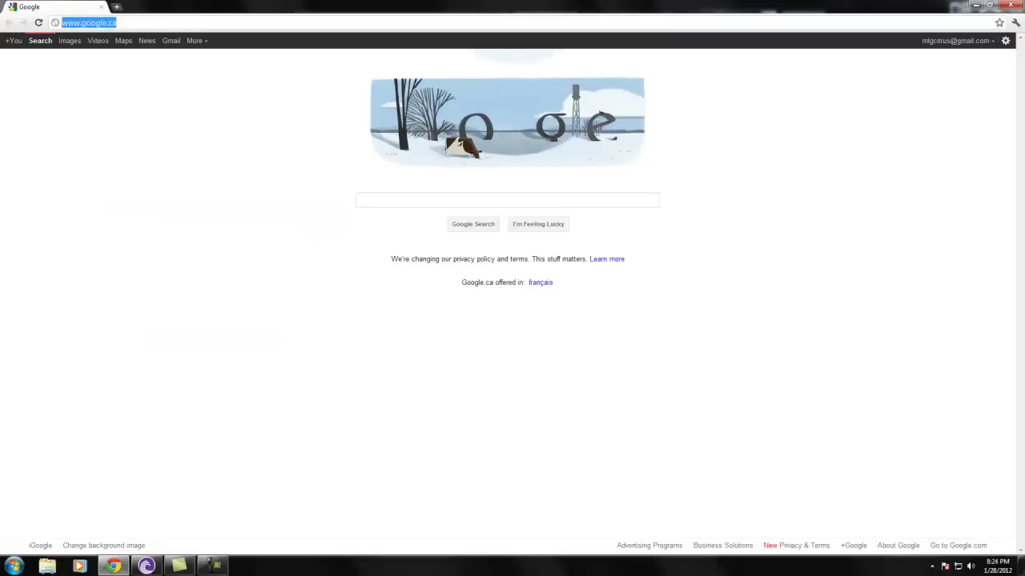
Go to bukkit.org in the browser
text(bukk)
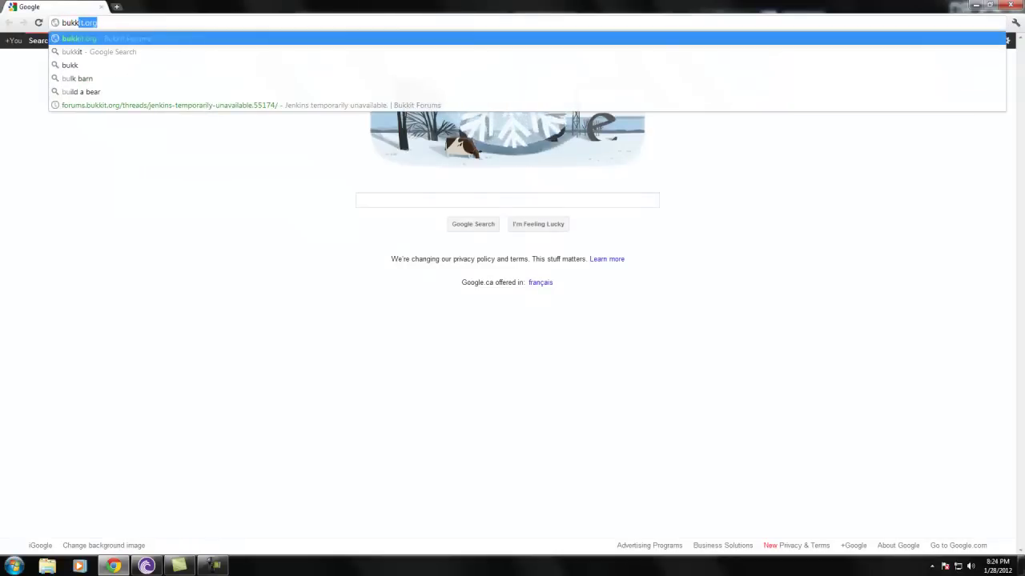
text(it.o)
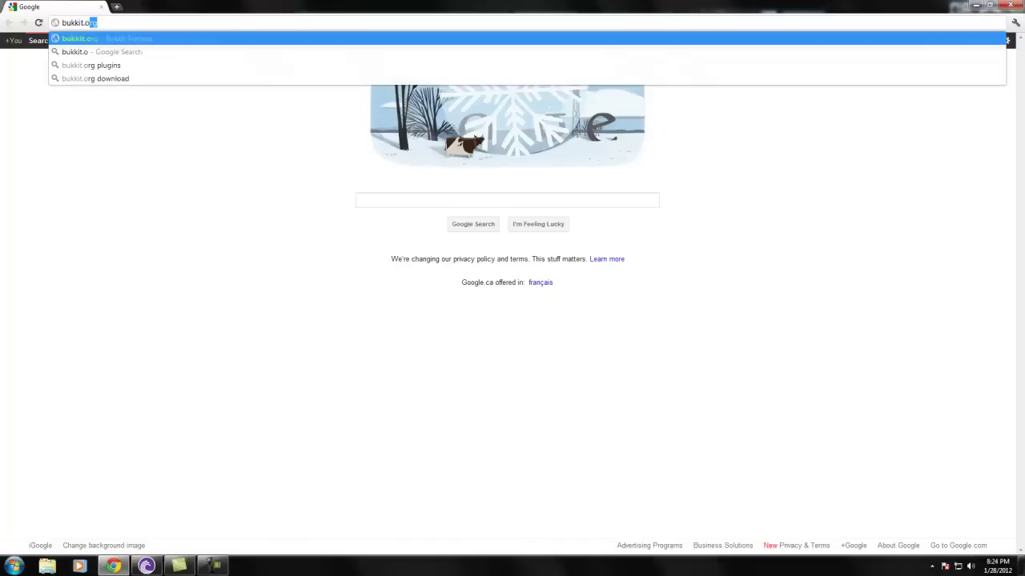
text(rg)
key(Return)
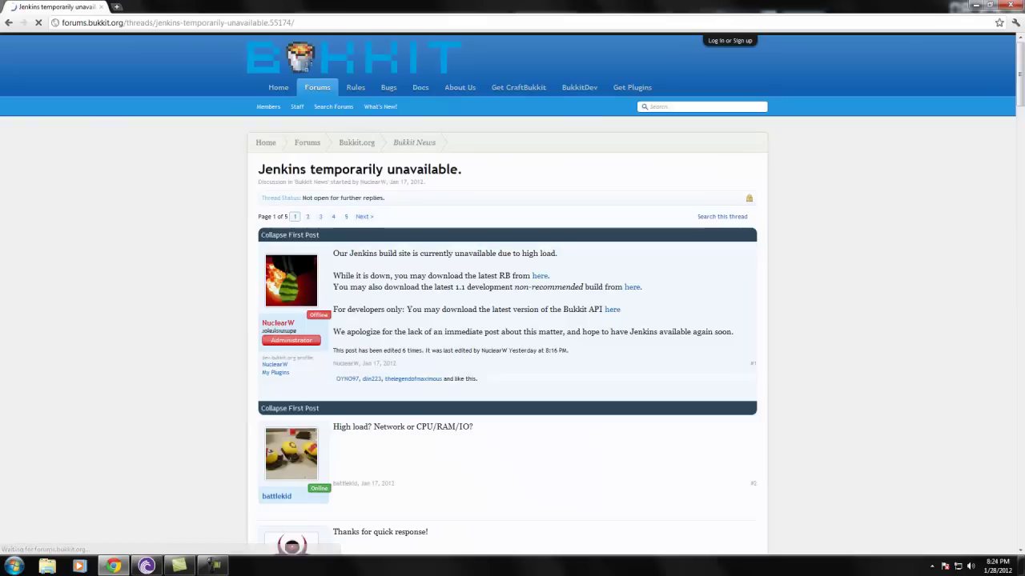
Download the latest 1.1 development CraftBukkit build, keep the jar despite the warning, and show it in its folder
click(632, 287)
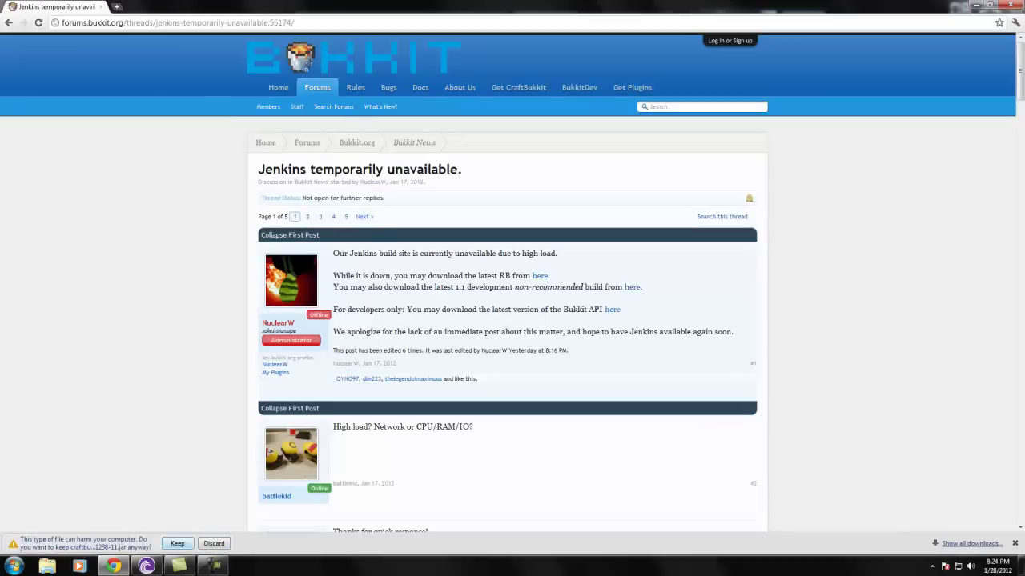
click(177, 543)
click(107, 542)
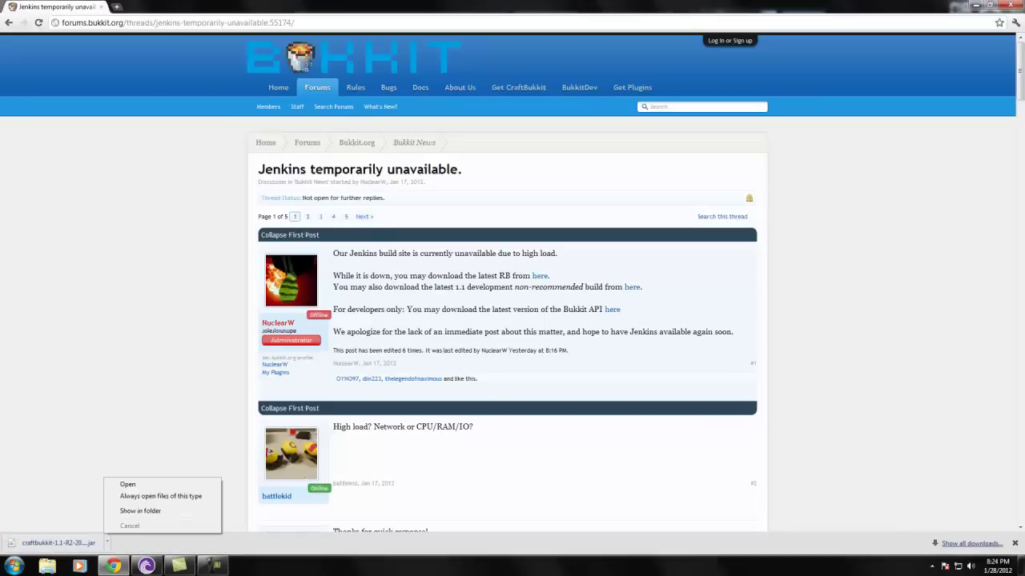
click(140, 510)
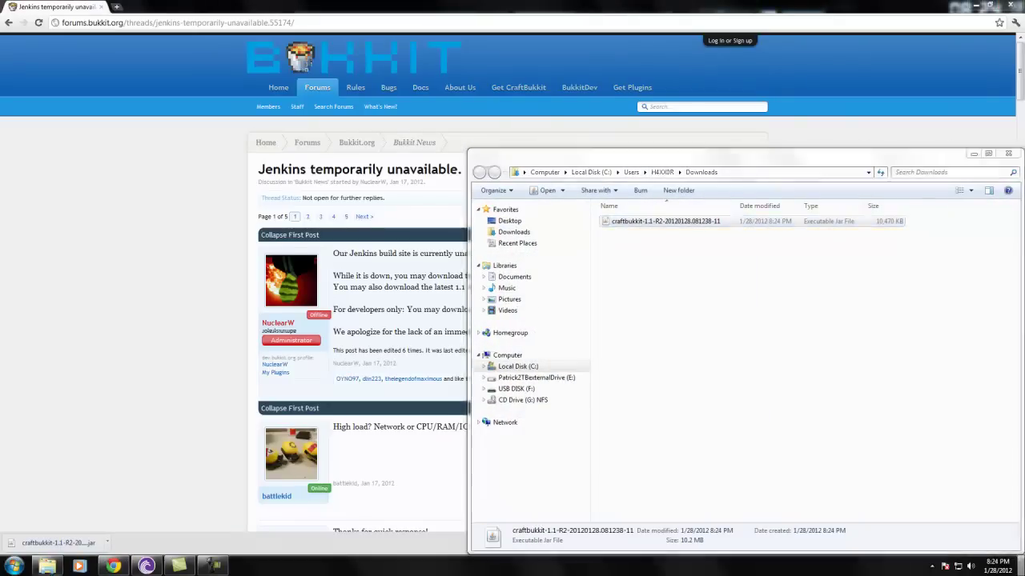
Create a new folder named "MineCraft Server" on the desktop
click(1021, 566)
right_click(346, 366)
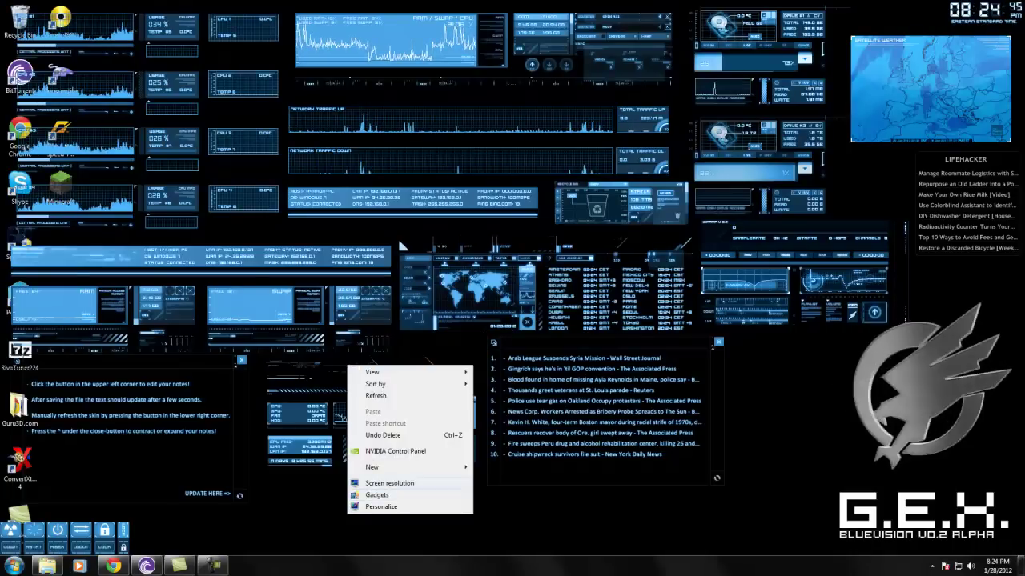
mouse_move(400, 467)
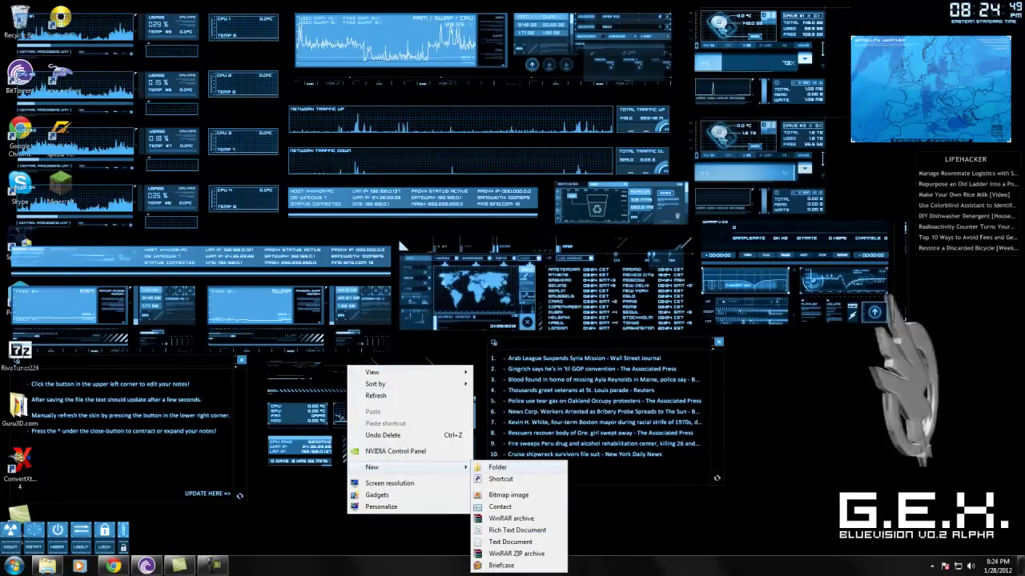
click(497, 468)
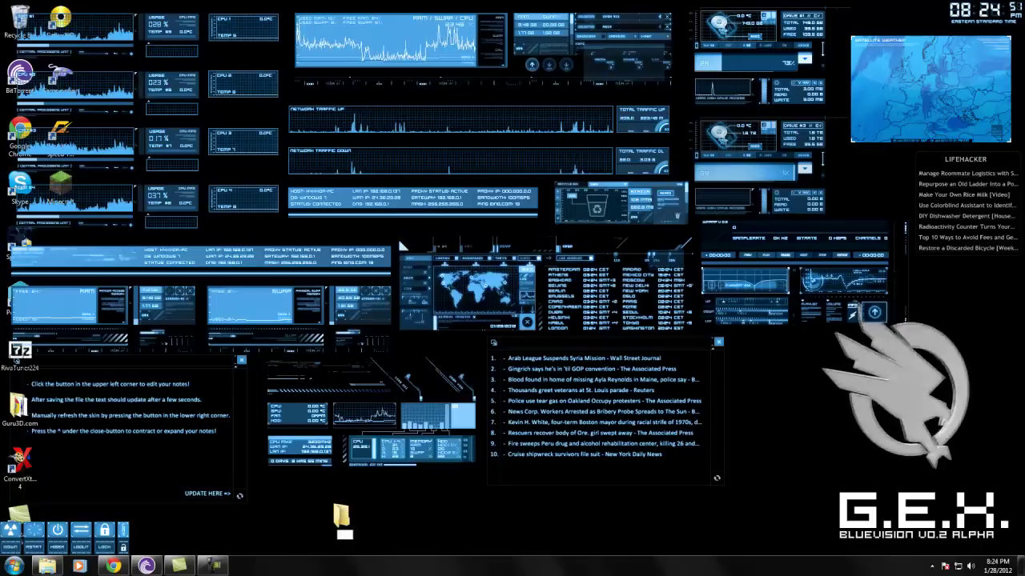
text(Mine)
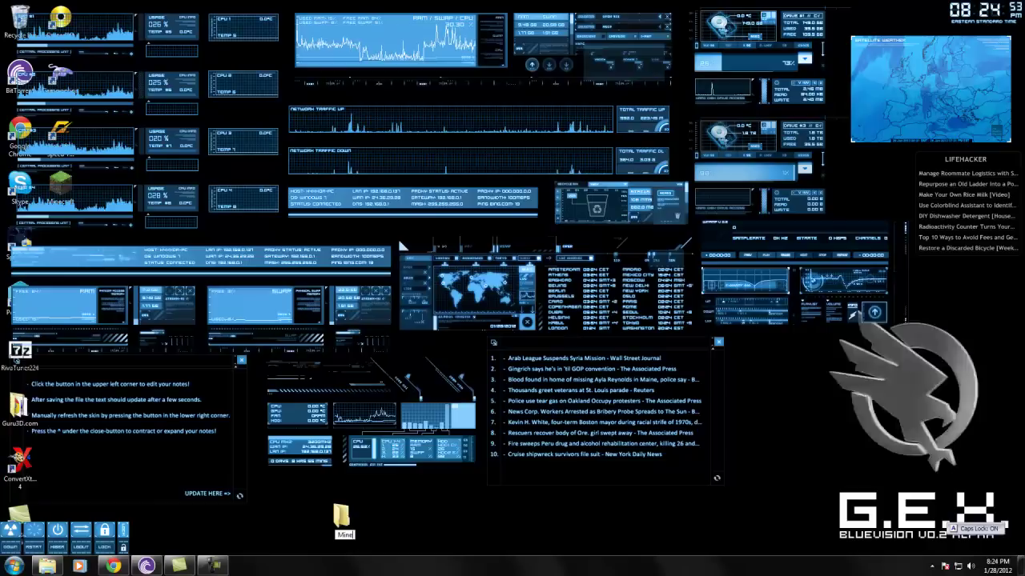
text(Craft)
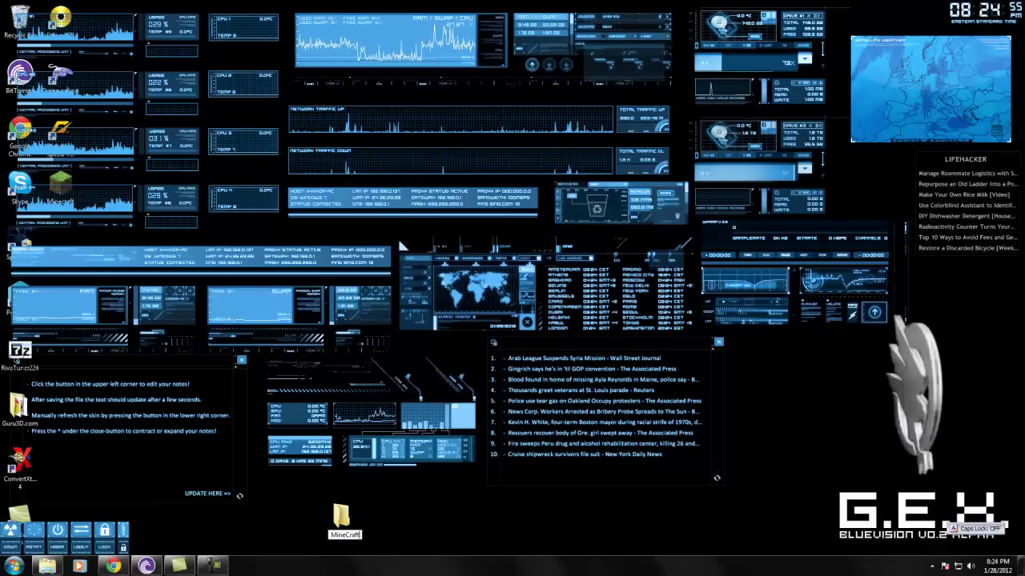
text( Serve)
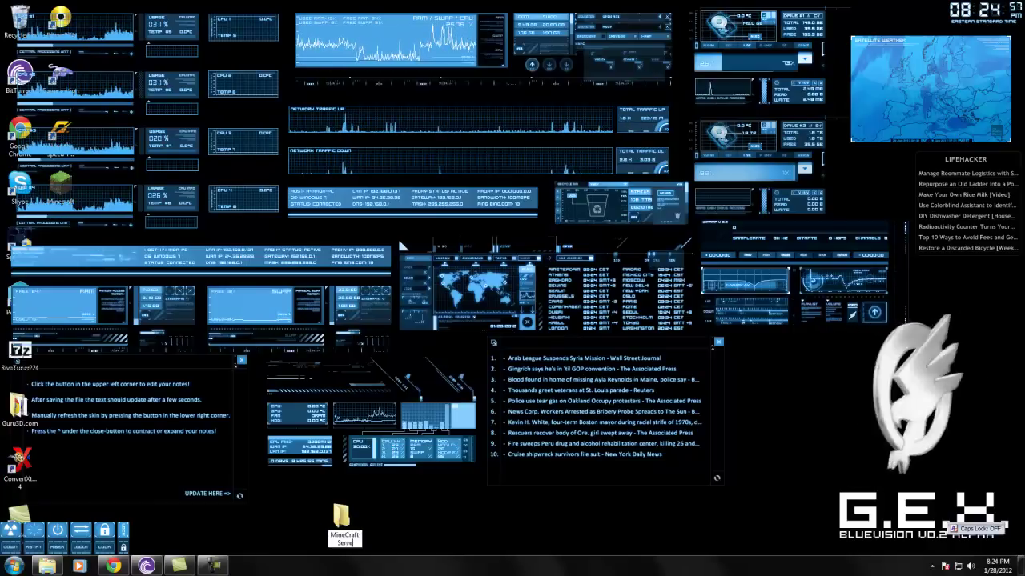
text(r)
key(Return)
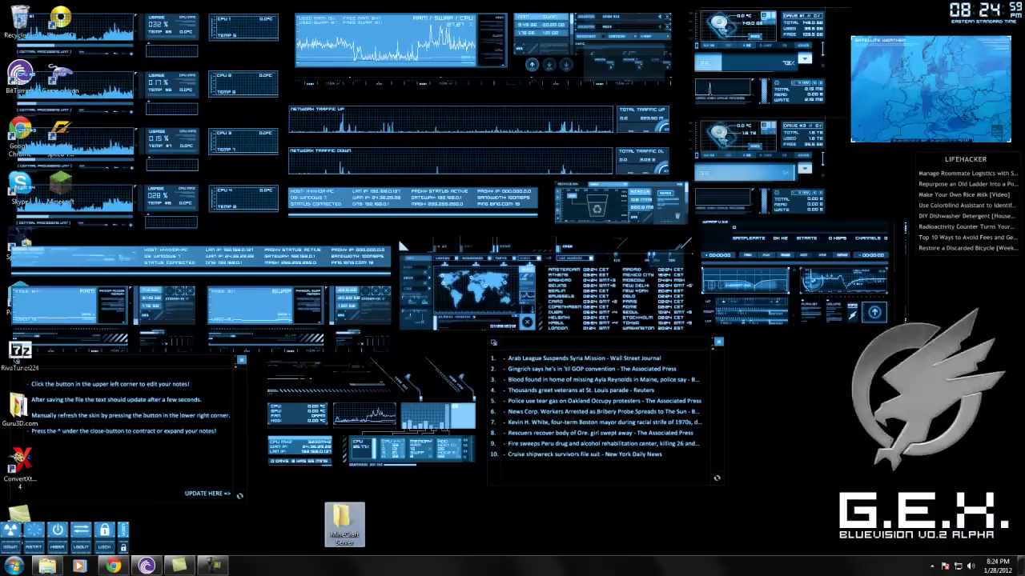
Move the CraftBukkit jar from Downloads into the MineCraft Server folder and close the Downloads window
double_click(345, 524)
drag(589, 156, 117, 66)
click(47, 566)
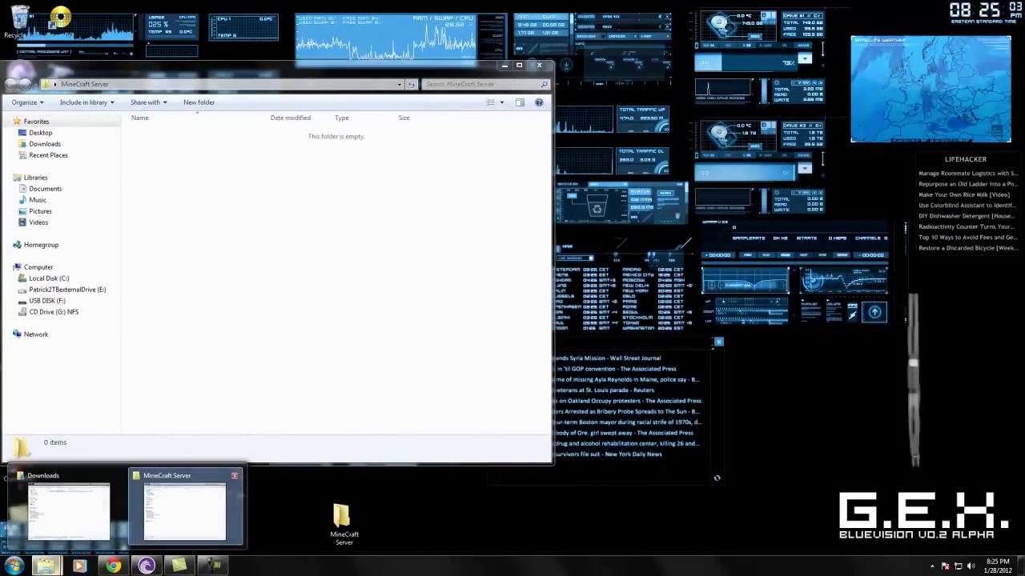
click(68, 509)
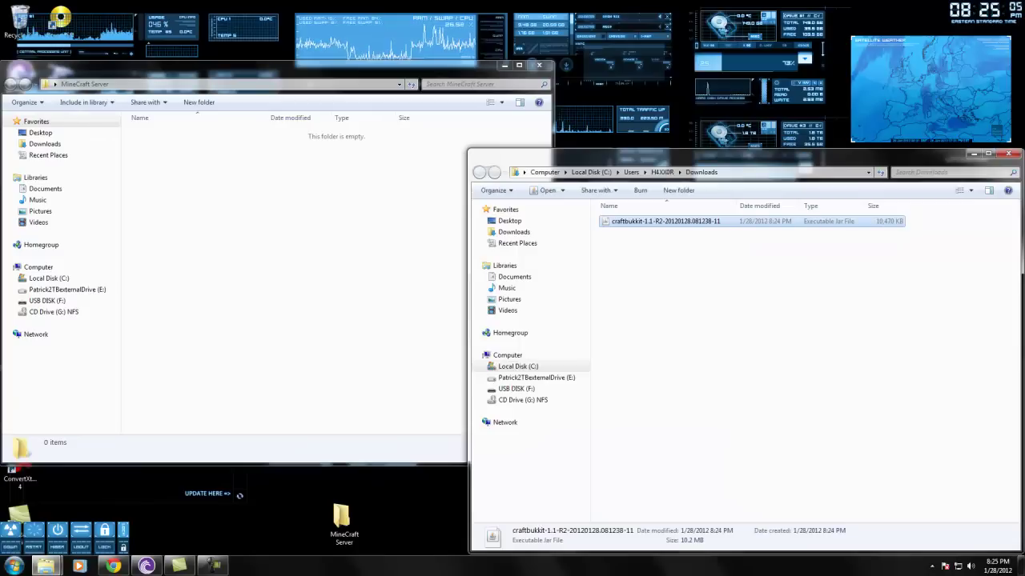
drag(680, 221, 411, 192)
click(768, 280)
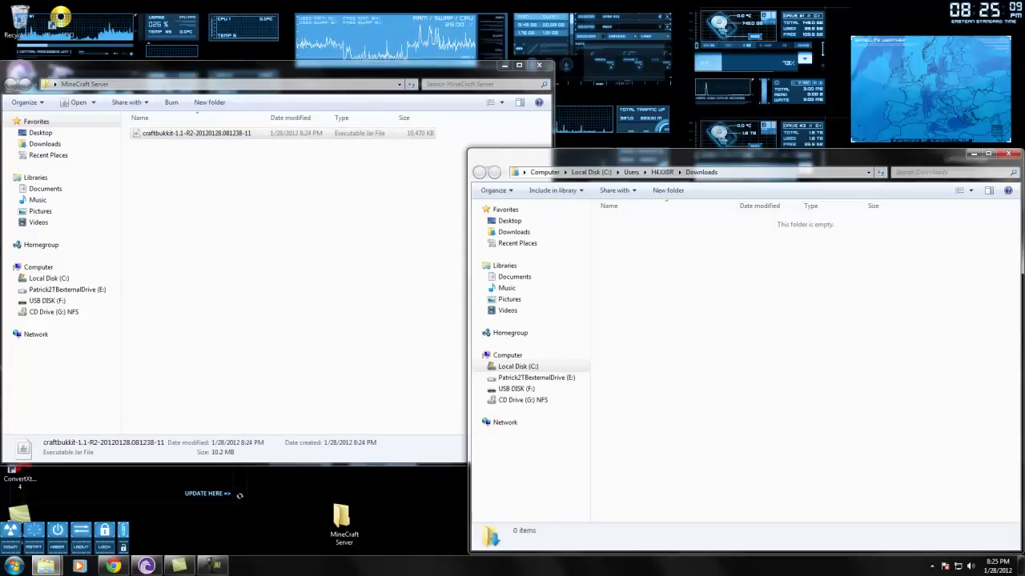
click(1007, 152)
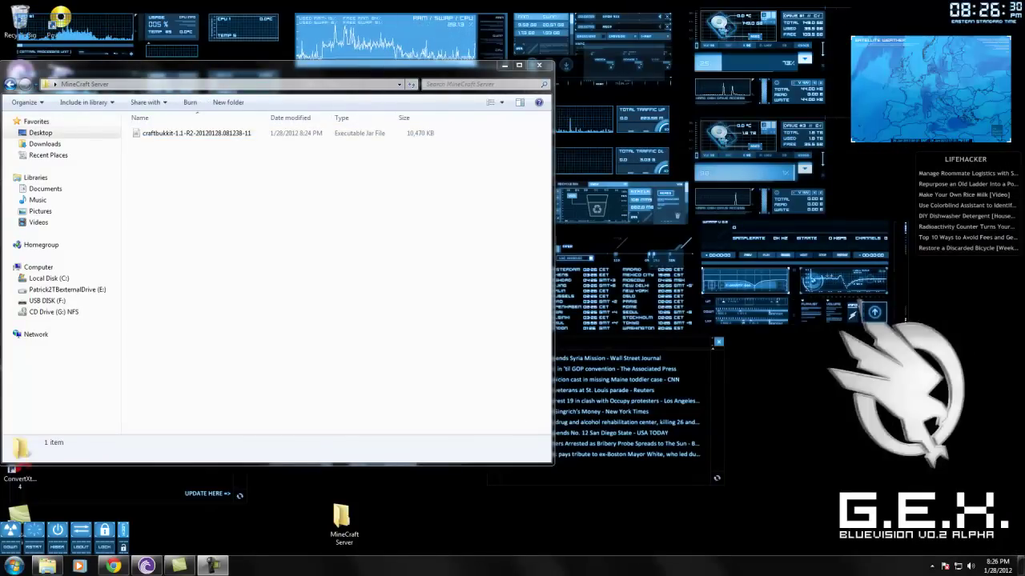
Create a text document named "MoreRam" in the MineCraft Server folder
drag(280, 67, 350, 73)
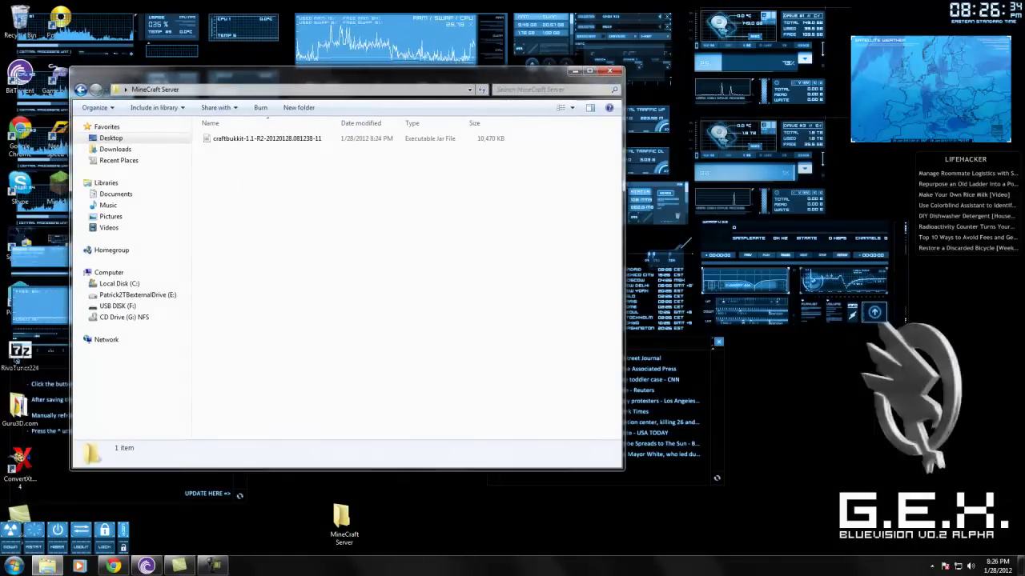
right_click(219, 170)
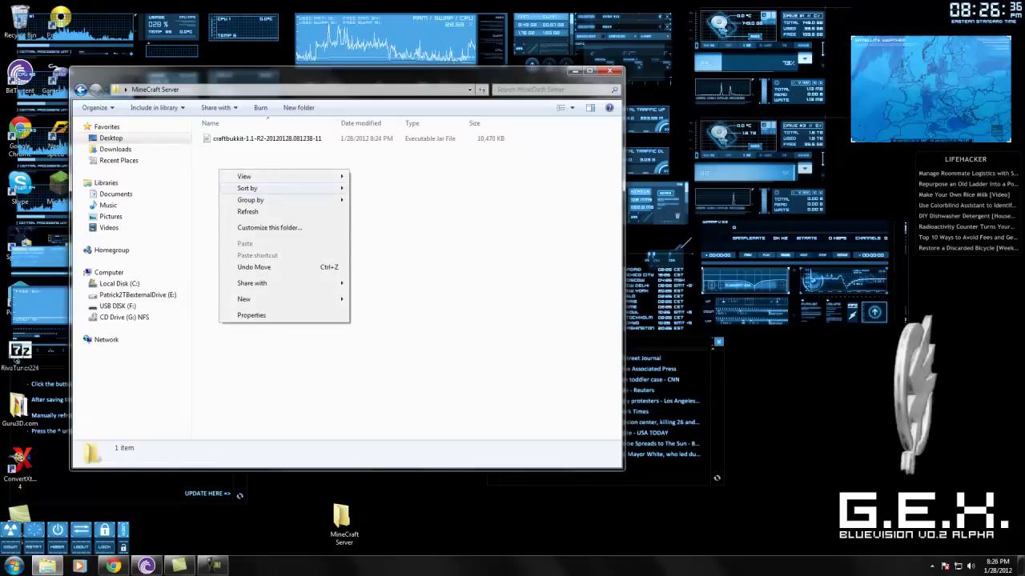
mouse_move(280, 299)
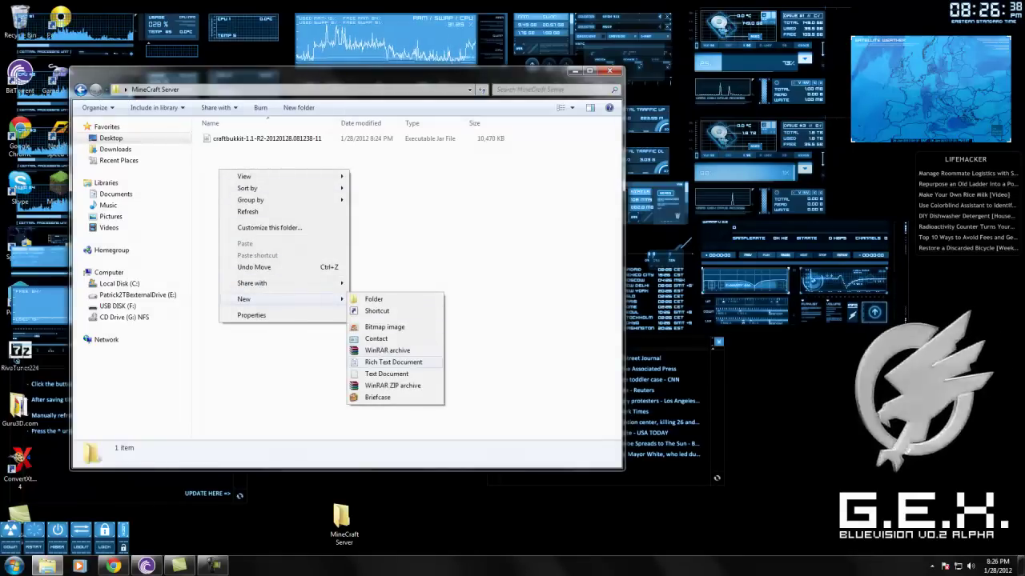
click(386, 374)
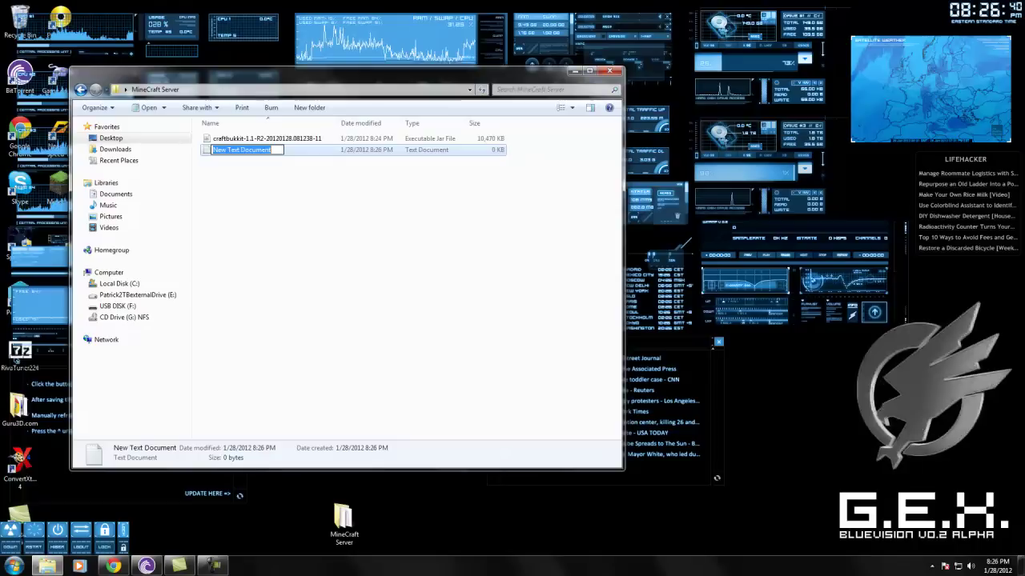
key(BackSpace)
key(Caps_Lock)
text(More)
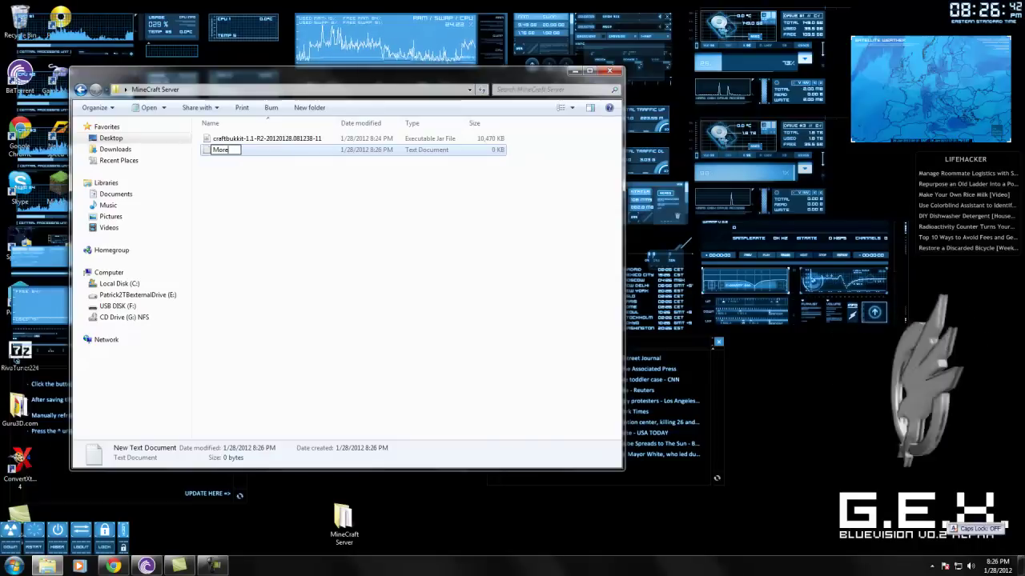
text(Ram)
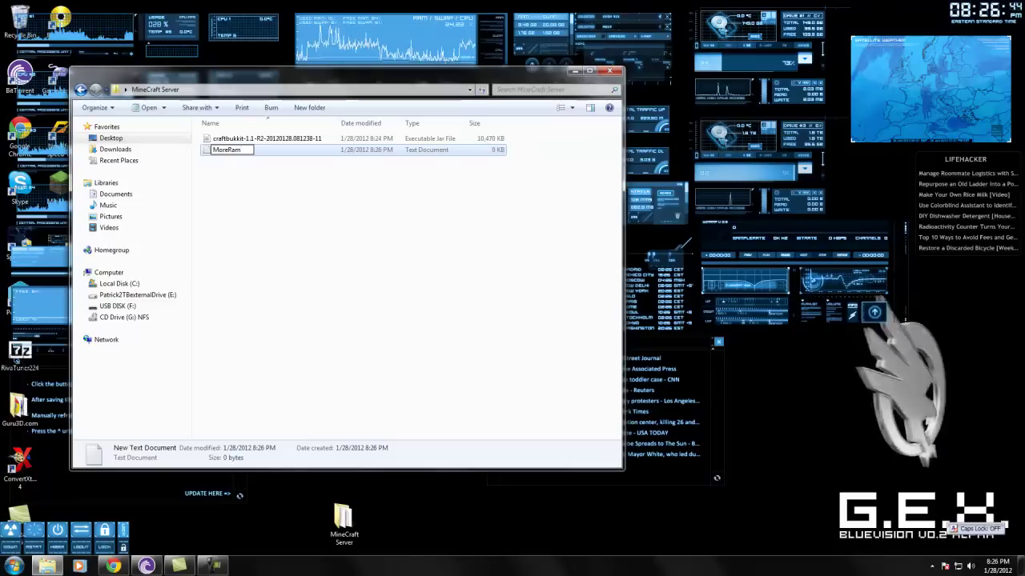
key(Return)
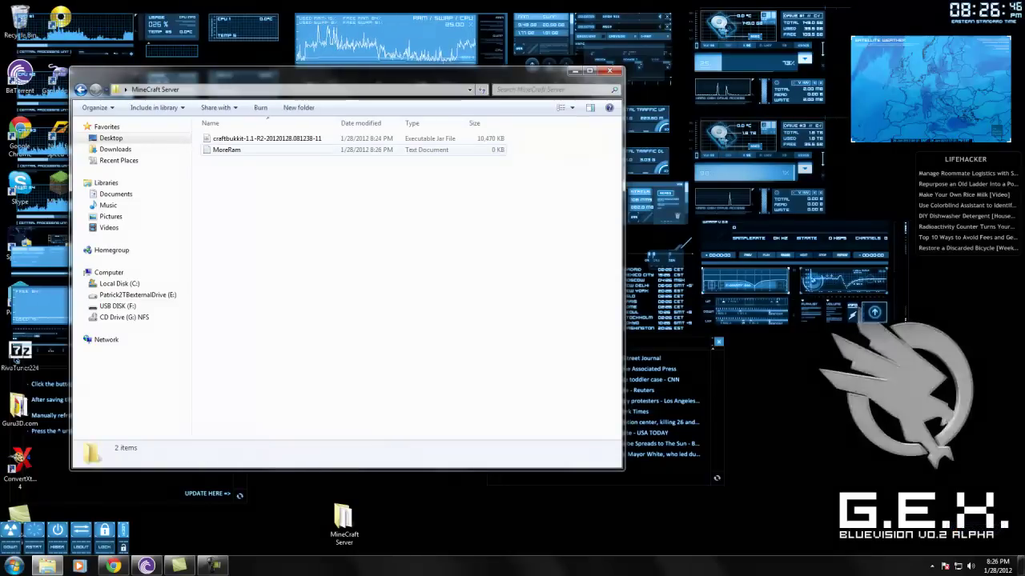
Open MoreRam and paste the copied server launch script with the -Xmx1536m memory setting, highlighting the 1536 value
double_click(227, 150)
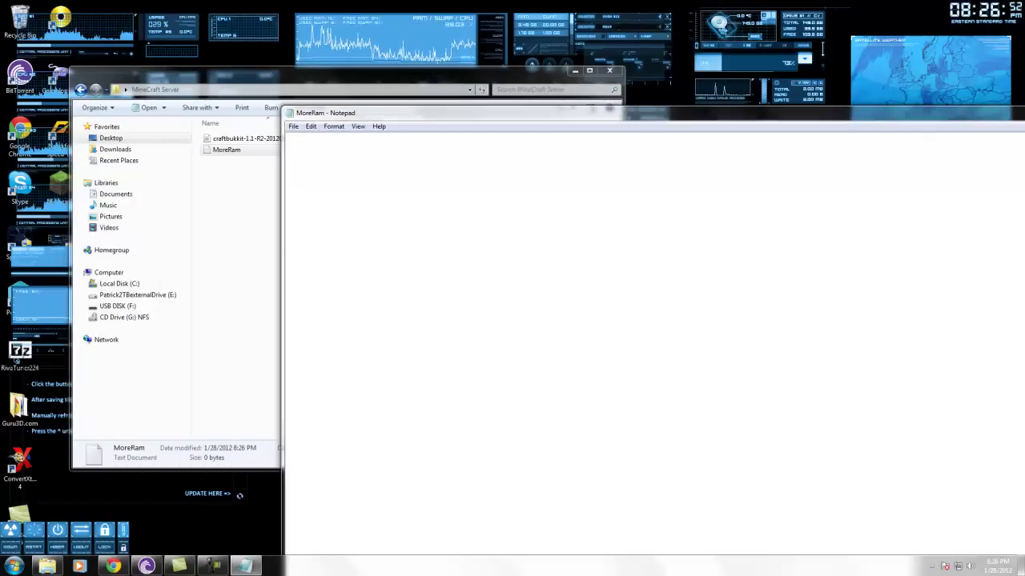
right_click(331, 155)
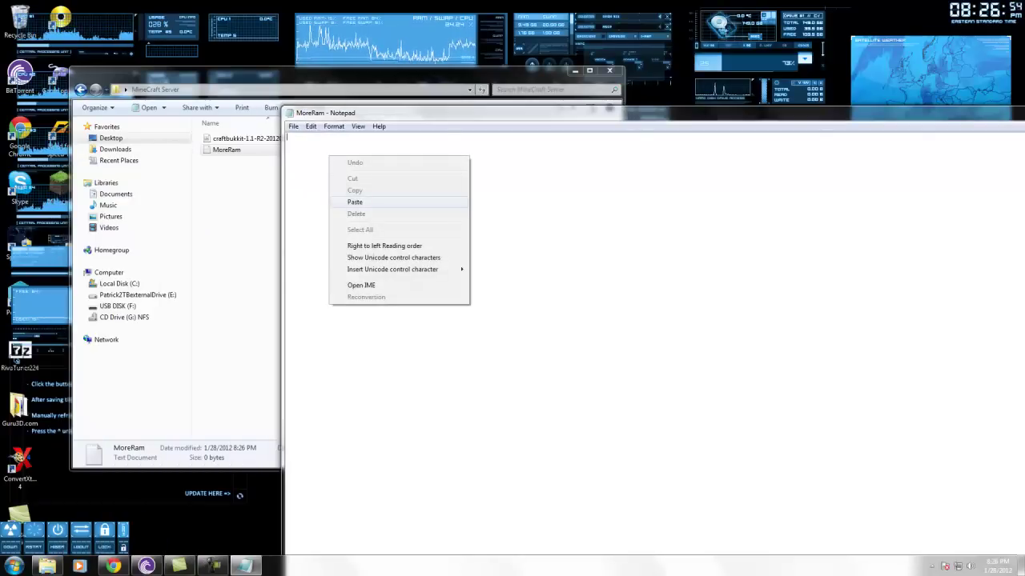
click(352, 203)
drag(512, 113, 334, 106)
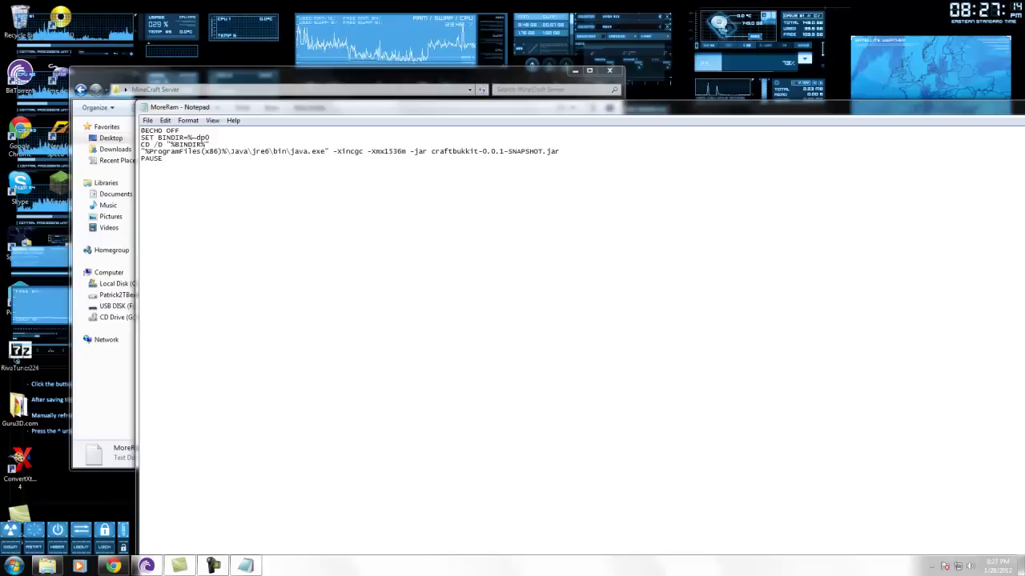
drag(384, 151, 402, 151)
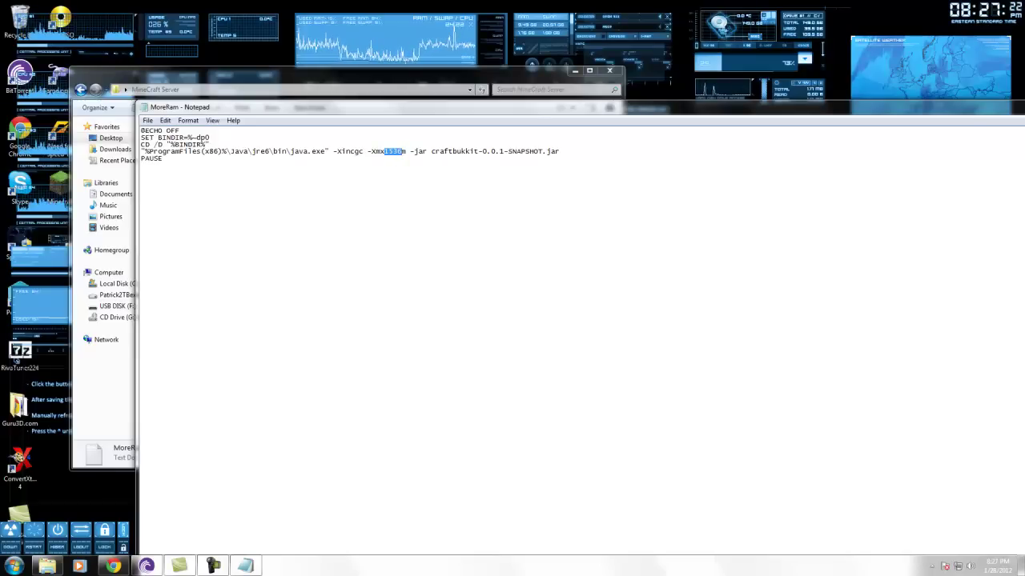
Delete the jar name craftbukkit-0.0.1-SNAPSHOT.jar from the Java launch line of the script
drag(480, 108, 440, 187)
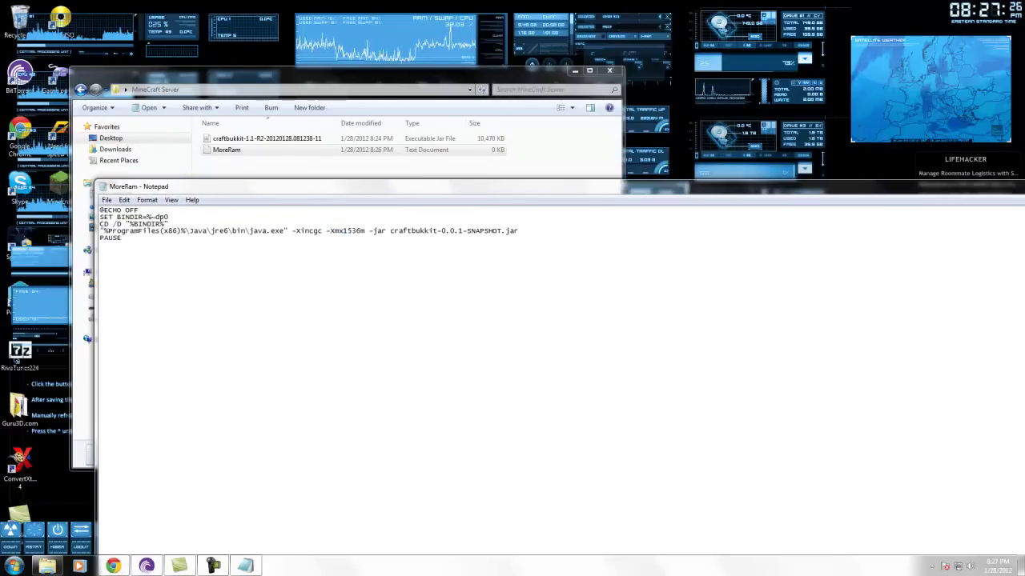
drag(510, 231, 489, 232)
drag(419, 231, 389, 230)
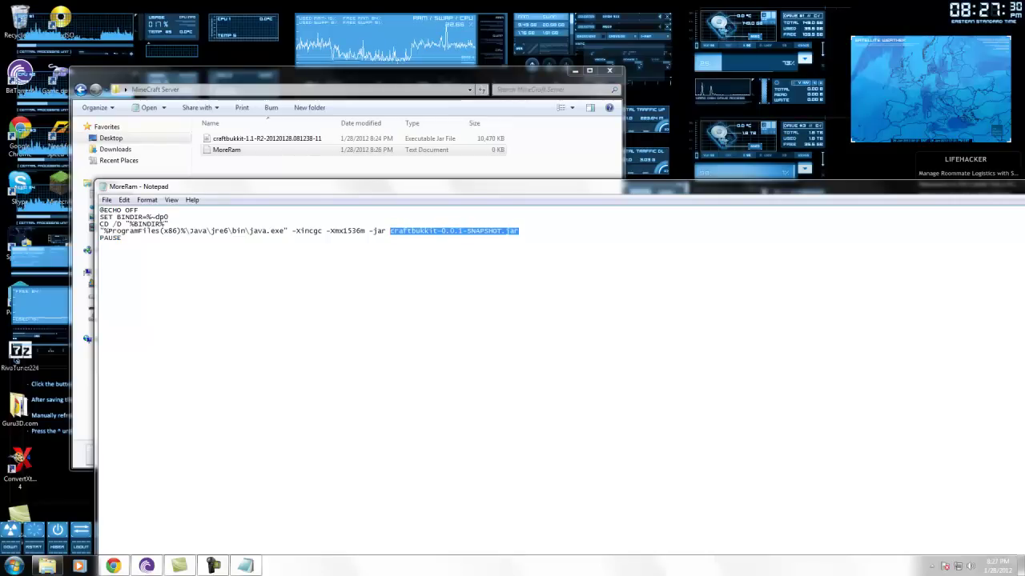
key(BackSpace)
Copy the file name of the CraftBukkit jar, craftbukkit-1.1-R2-20120128.081238-11, in the MineCraft Server folder without renaming it
click(267, 138)
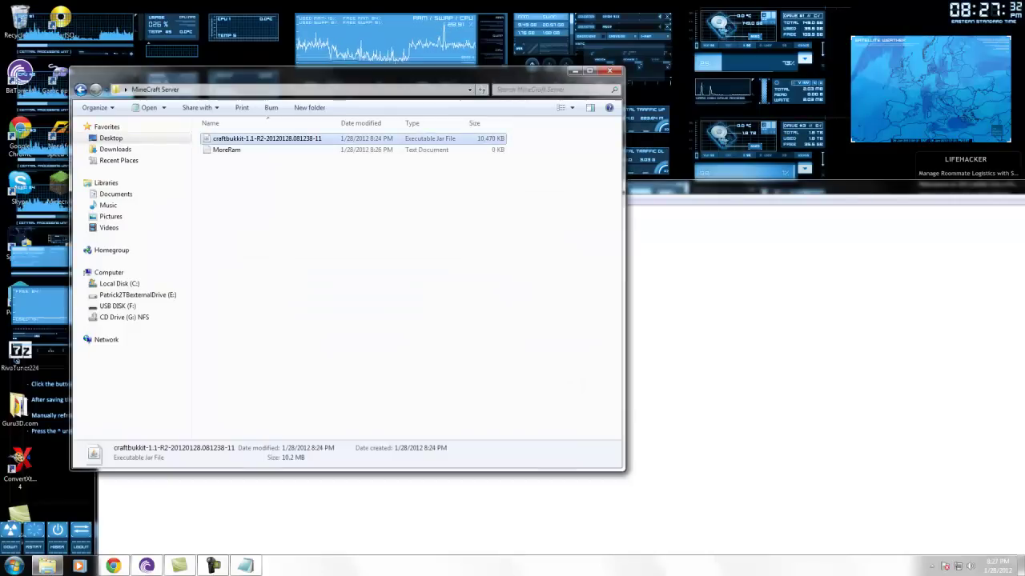
right_click(306, 139)
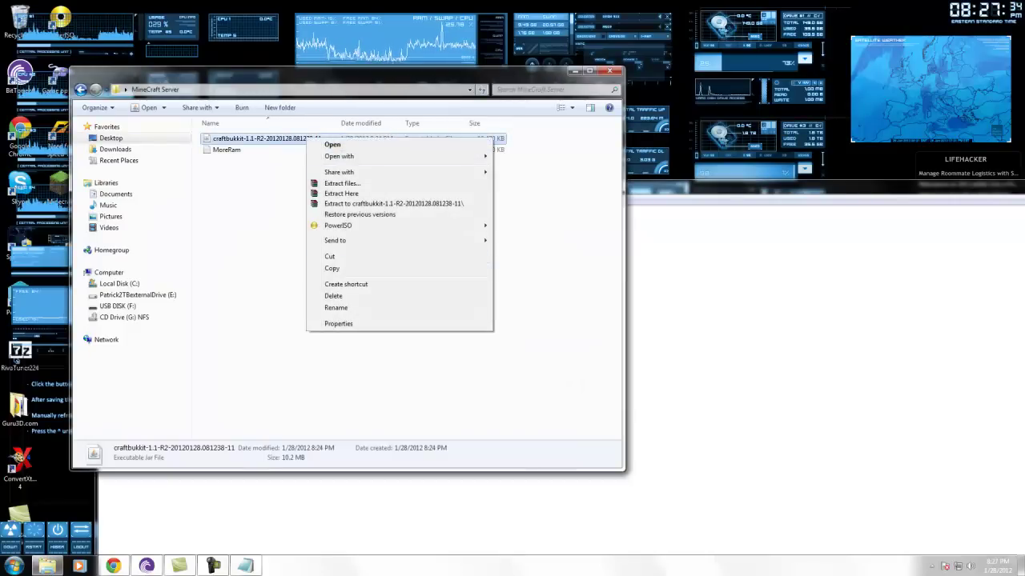
click(336, 307)
key(ctrl+c)
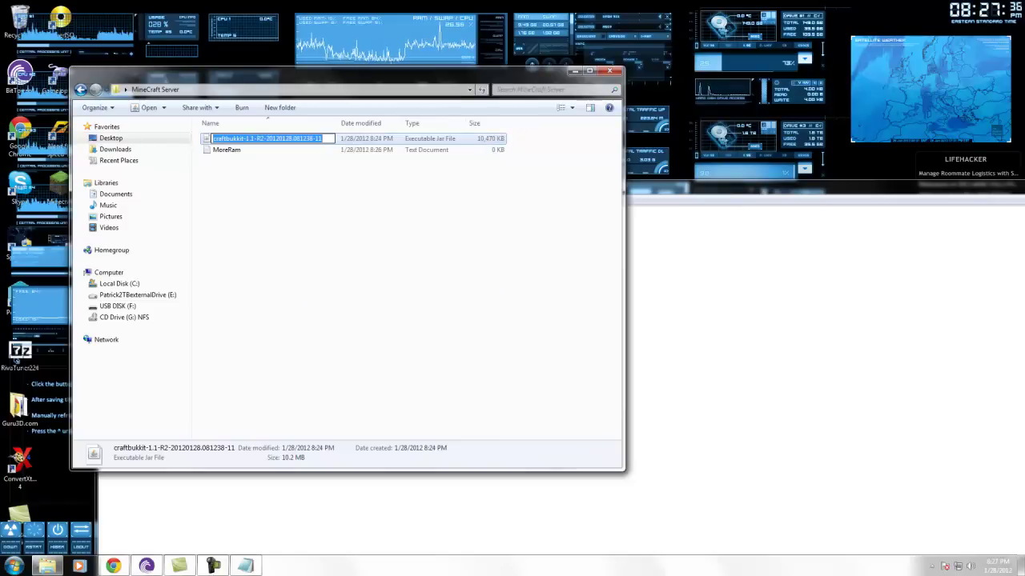
right_click(290, 141)
click(314, 175)
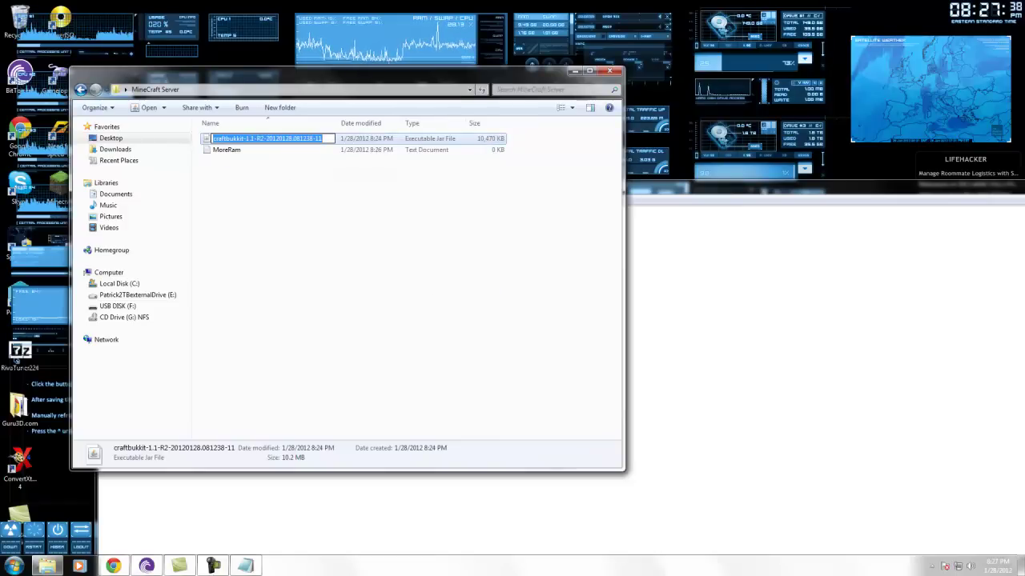
Paste the copied name after -jar in the MoreRam script so it reads craftbukkit-1.1-R2-20120128.081238-11.jar, and save the text document
click(689, 296)
right_click(517, 234)
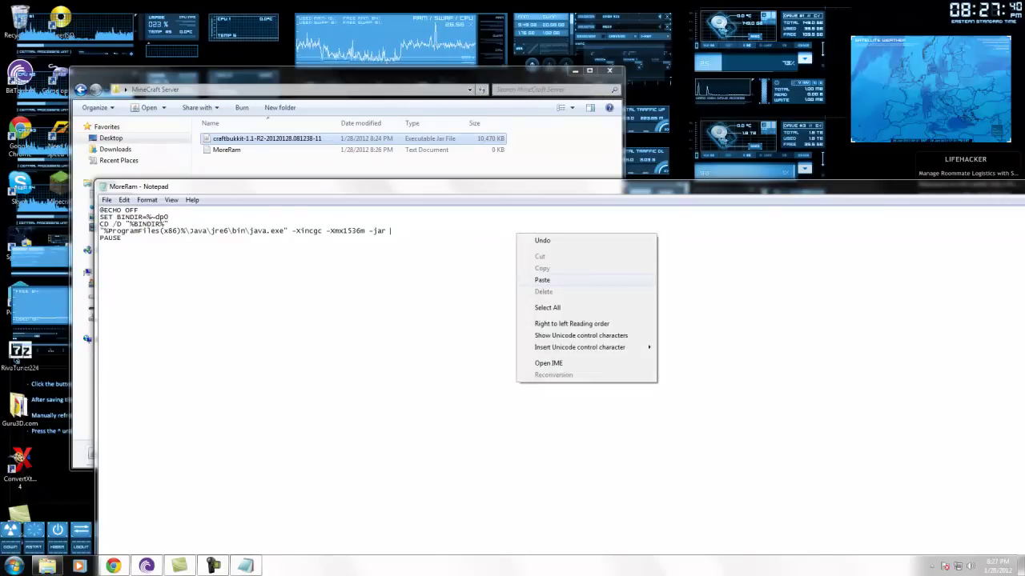
click(544, 279)
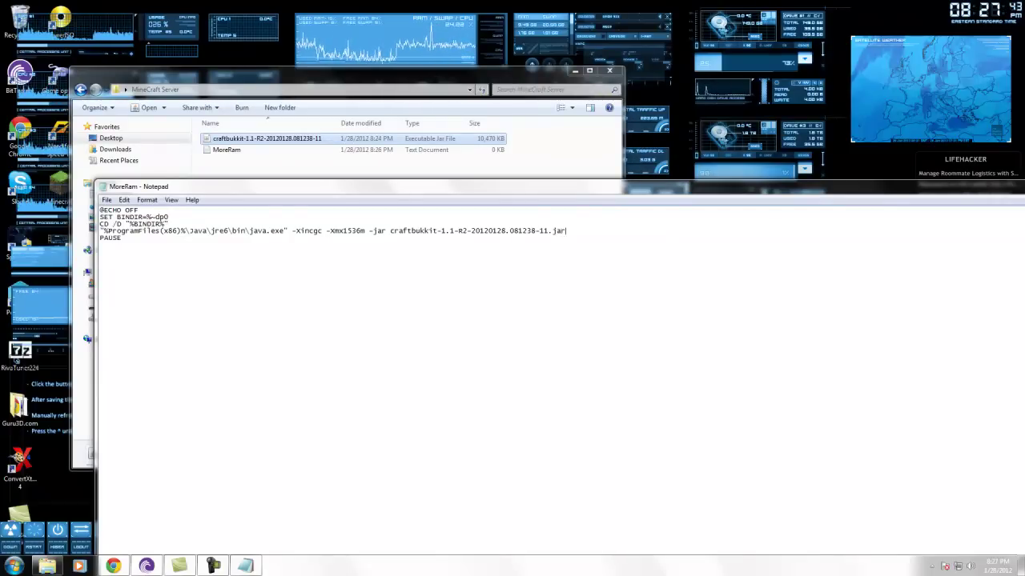
click(107, 200)
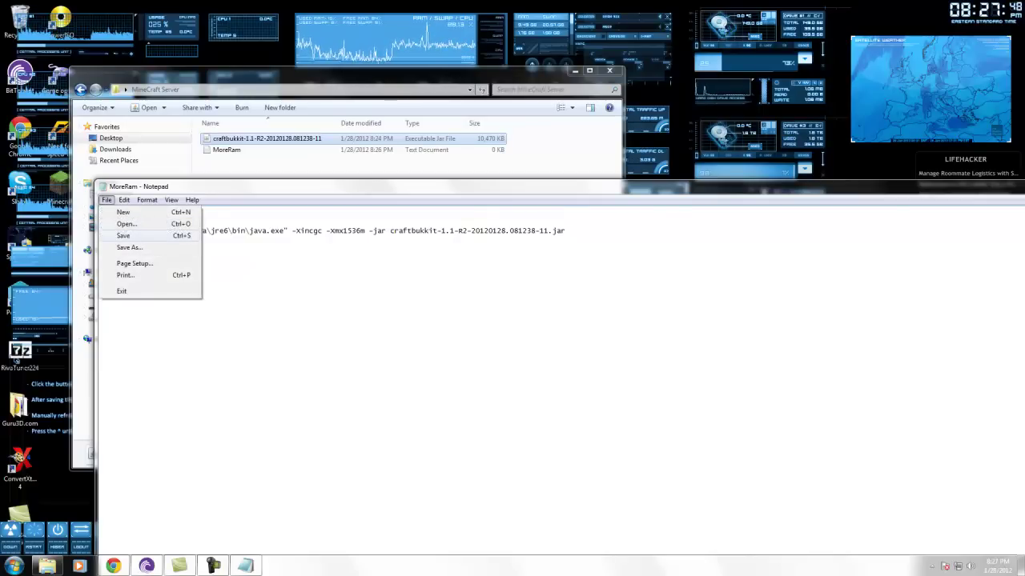
click(124, 236)
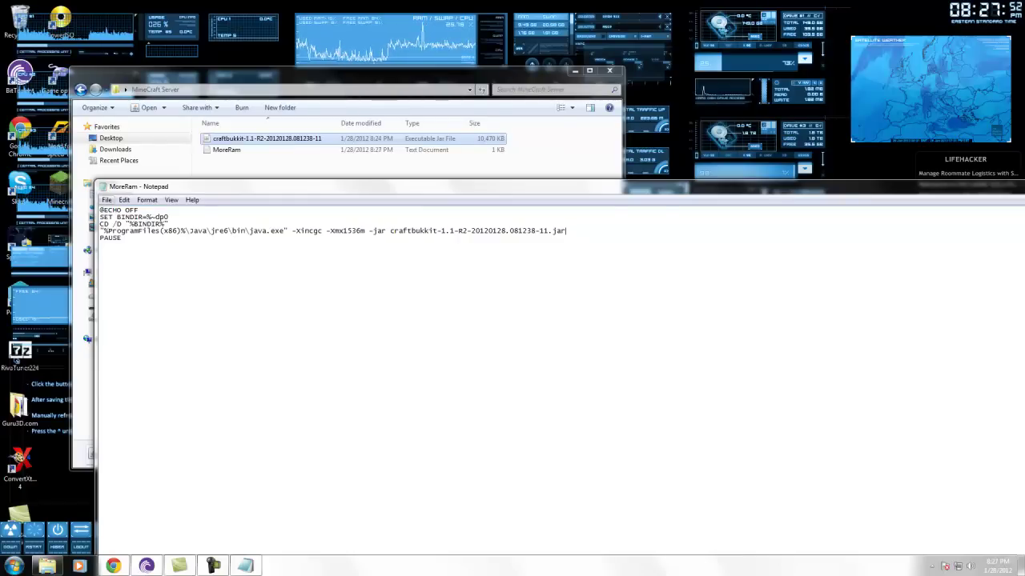
Save the script as MoreRam.bat with the All Files type in the MineCraft Server folder and close Notepad
key(alt+f)
key(a)
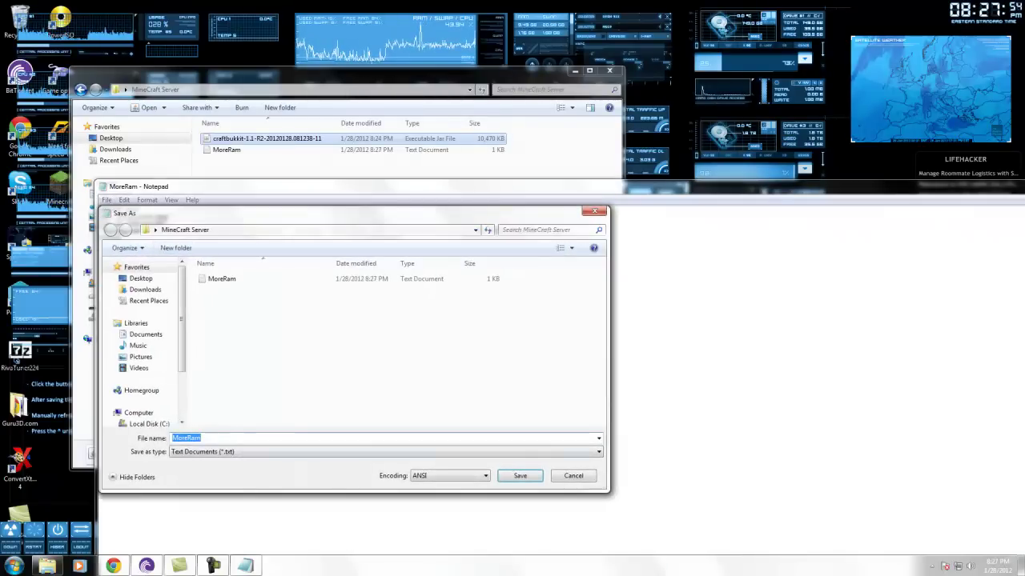
click(384, 453)
click(385, 471)
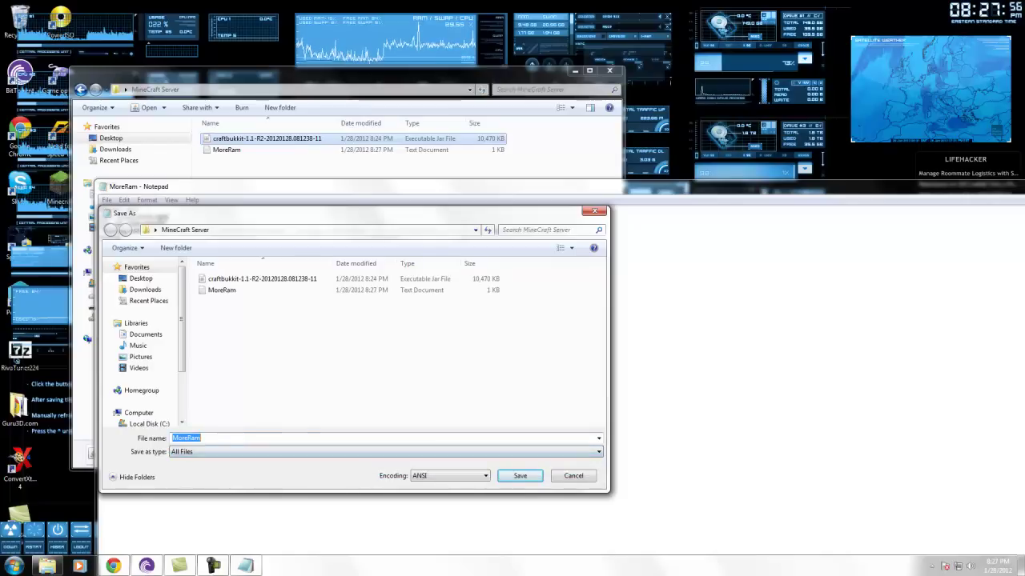
click(201, 438)
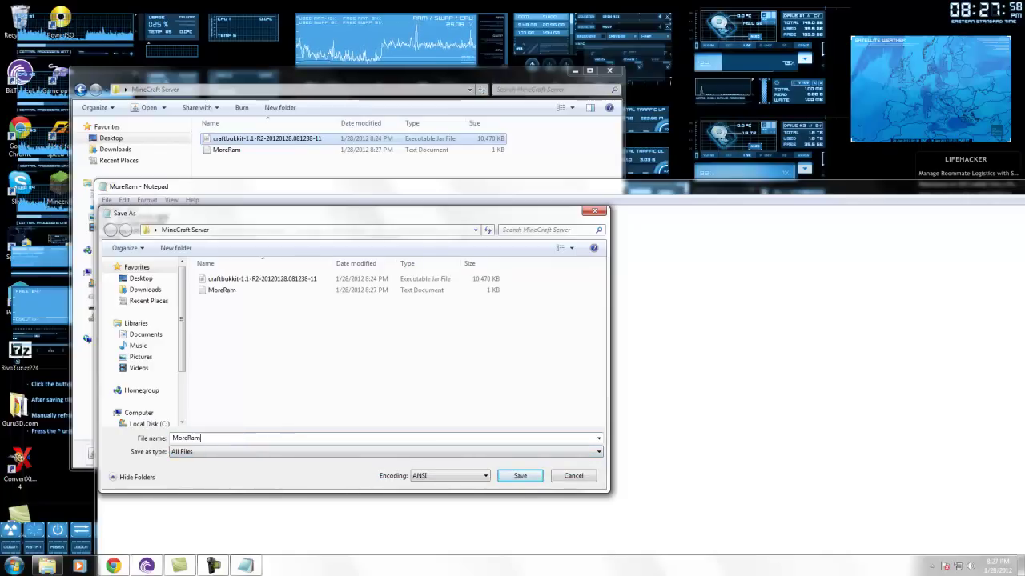
text(.bat)
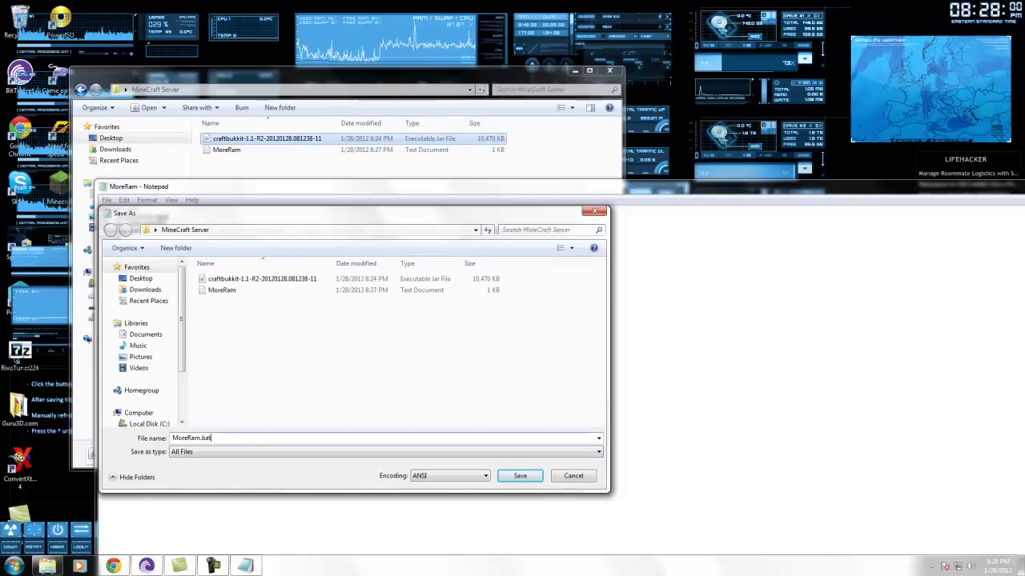
key(Return)
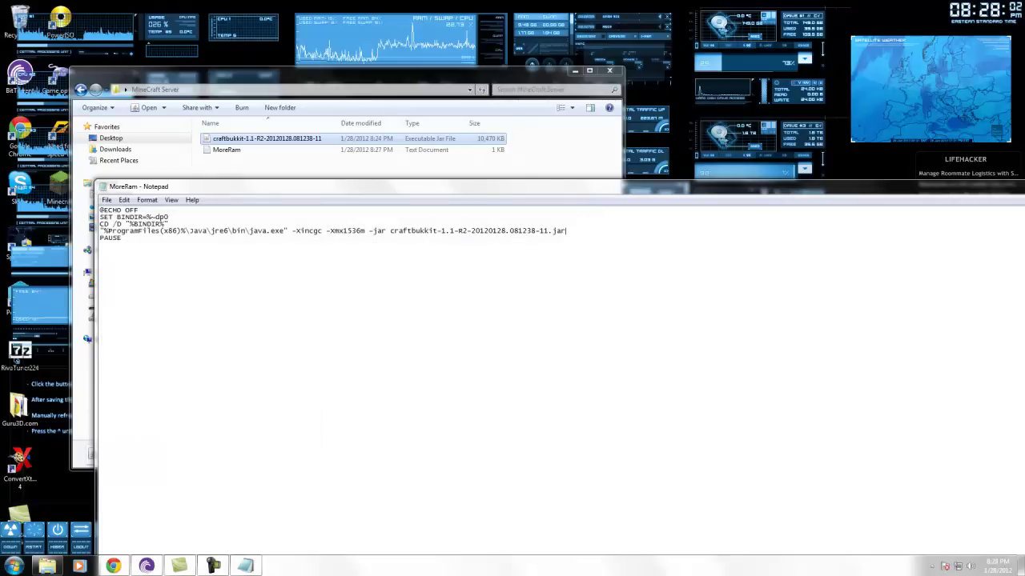
drag(512, 187, 308, 248)
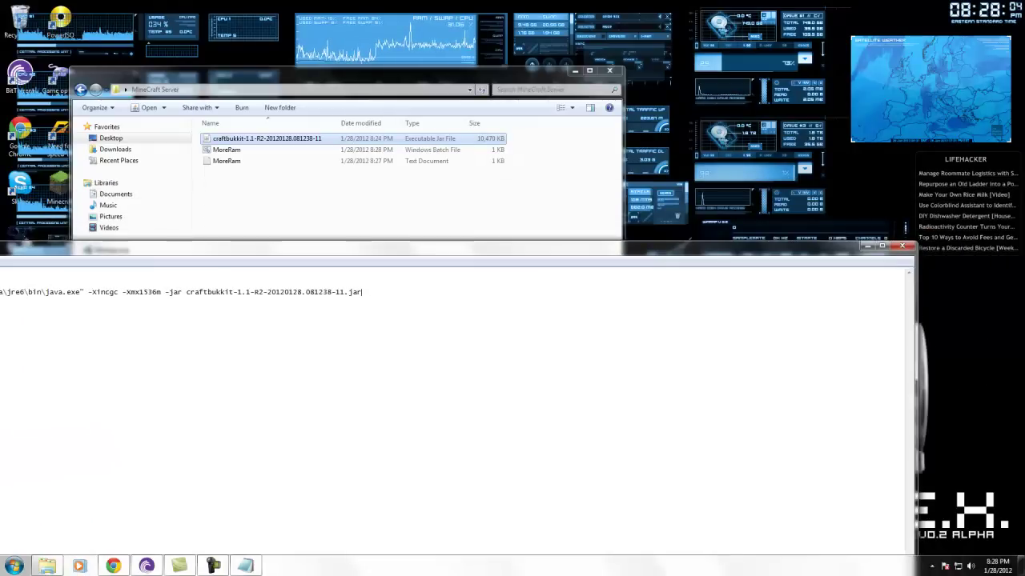
click(902, 246)
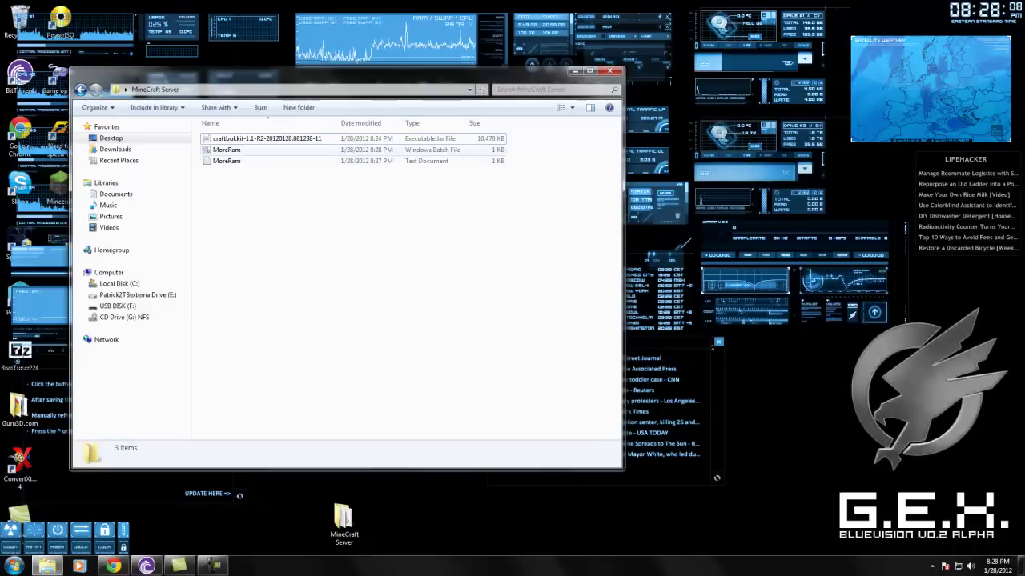
Run the MoreRam batch file to generate the server files, and close the server console when startup is done
double_click(227, 150)
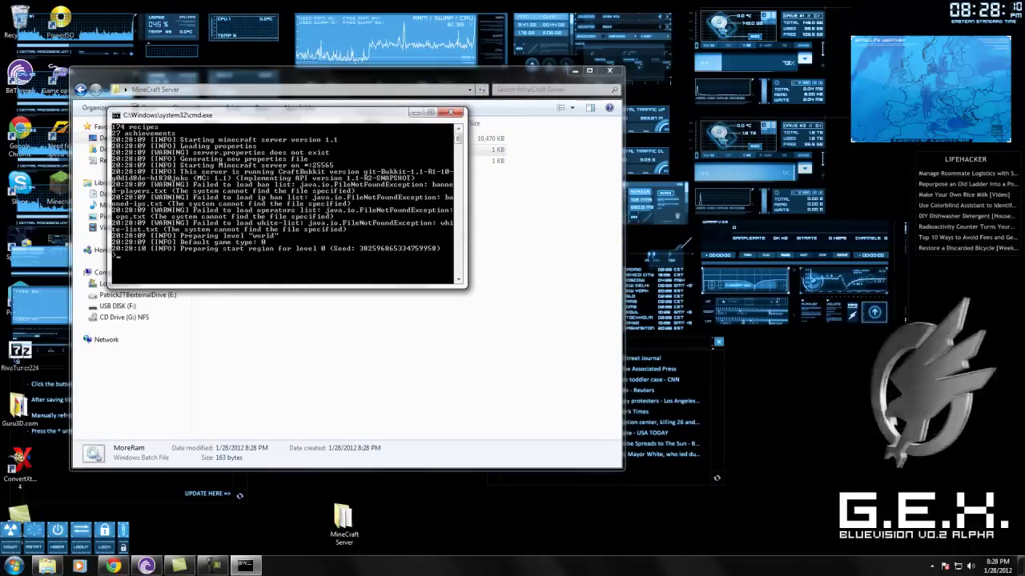
drag(280, 115, 764, 125)
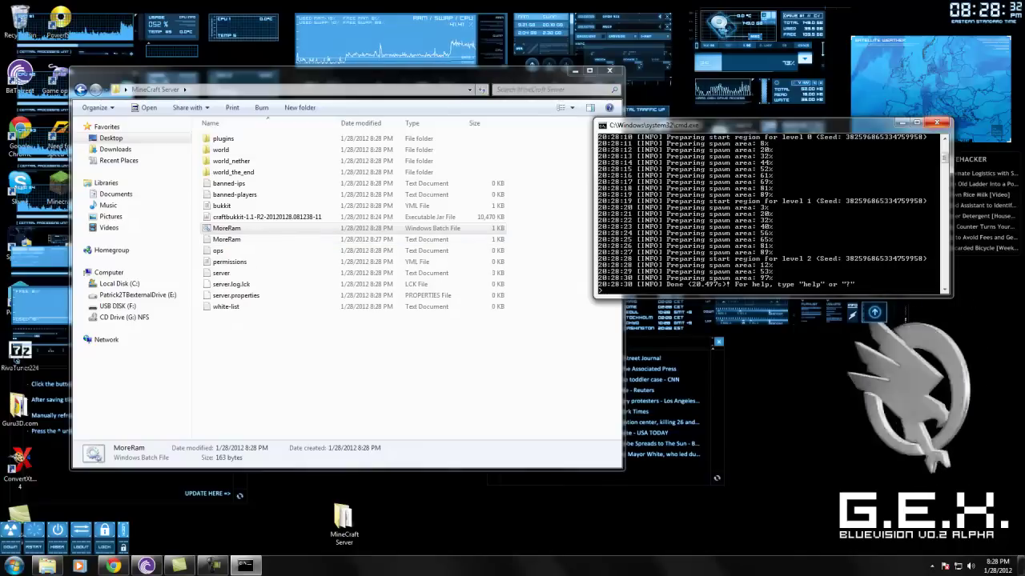
click(936, 122)
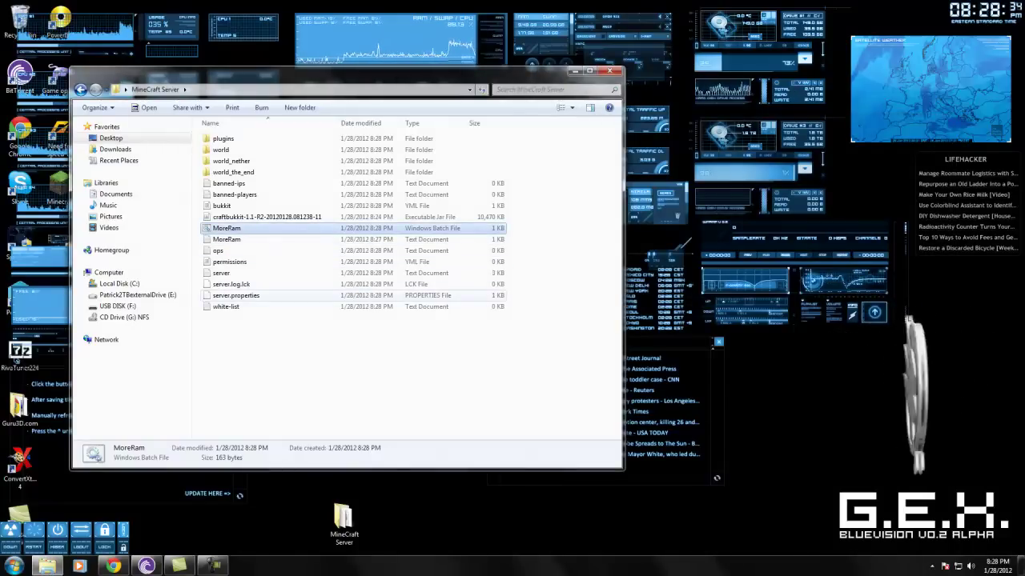
Open server.properties with Notepad, highlight the server-port value and place the cursor at the end of the server-ip line
click(230, 295)
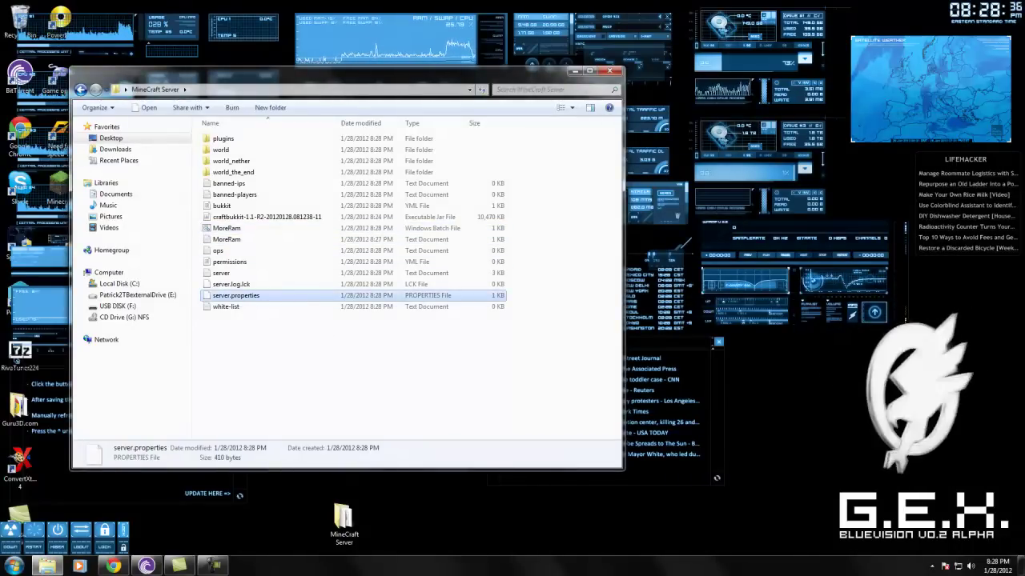
right_click(233, 297)
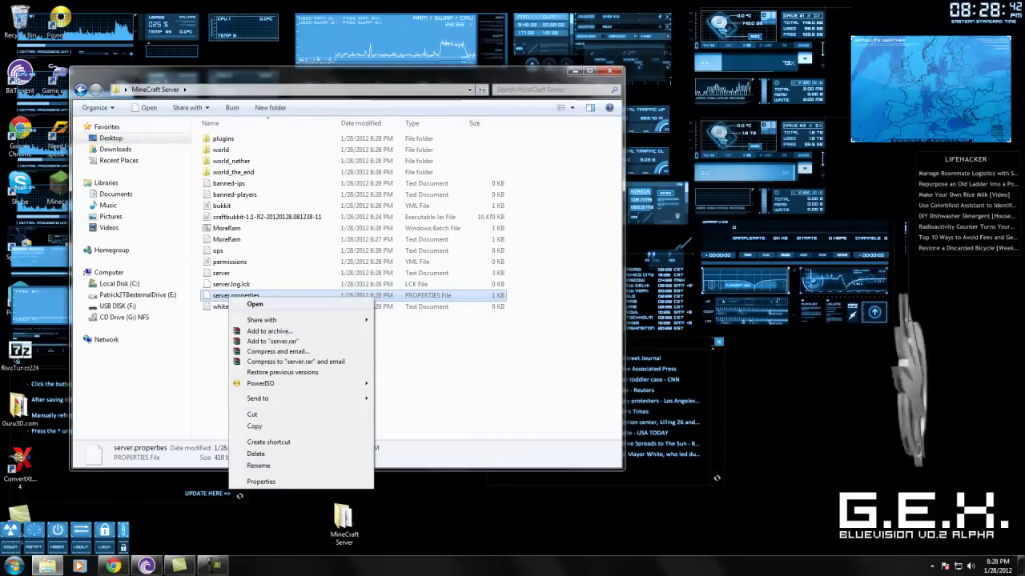
click(255, 304)
key(Down)
key(Return)
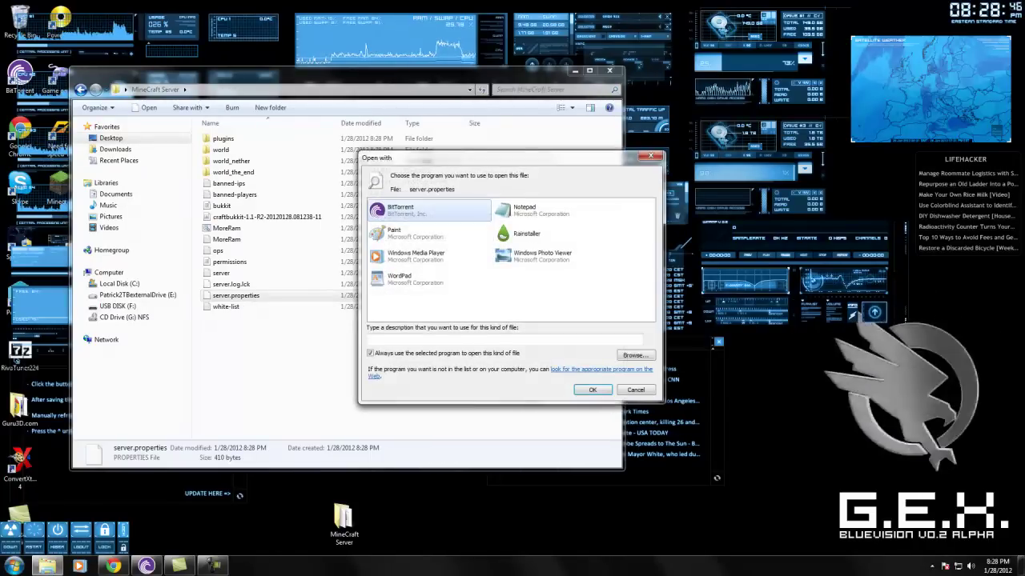
key(Right)
key(Return)
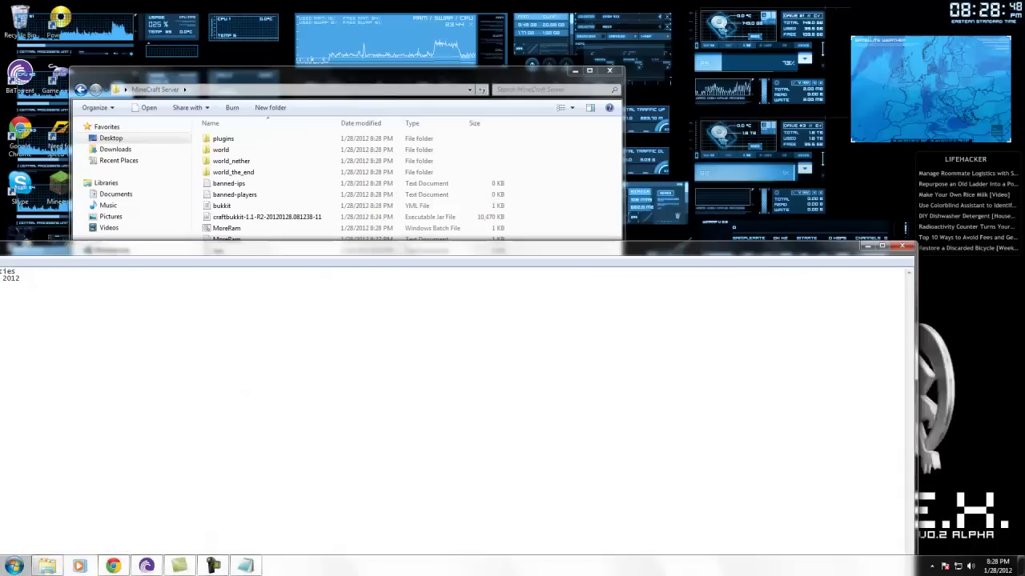
drag(512, 147, 521, 145)
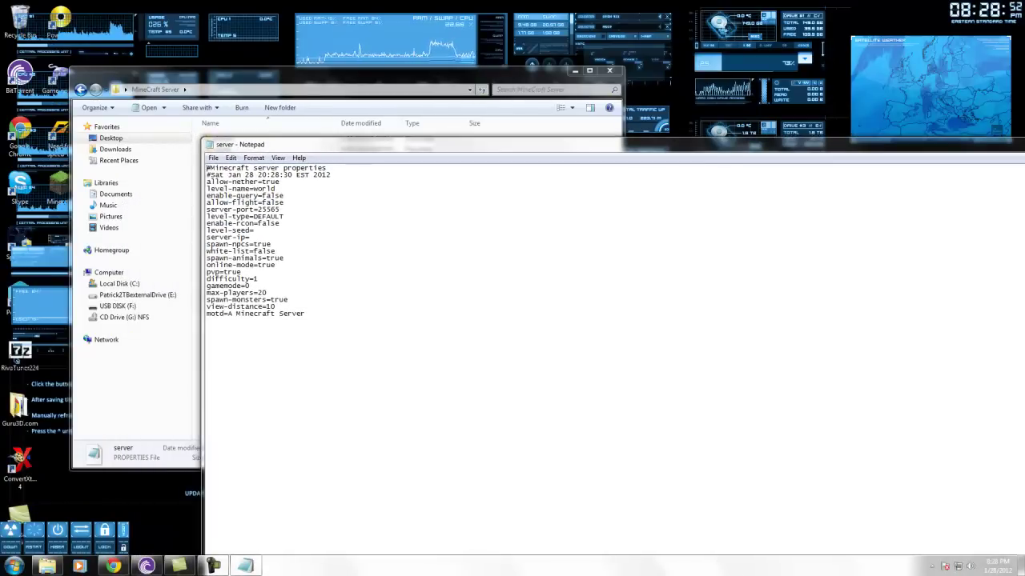
double_click(242, 210)
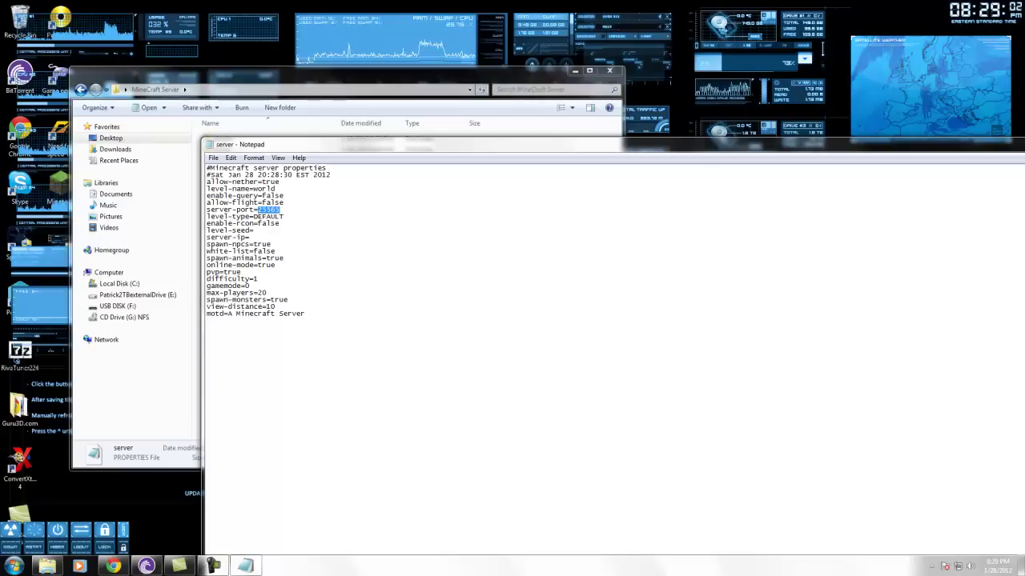
click(250, 238)
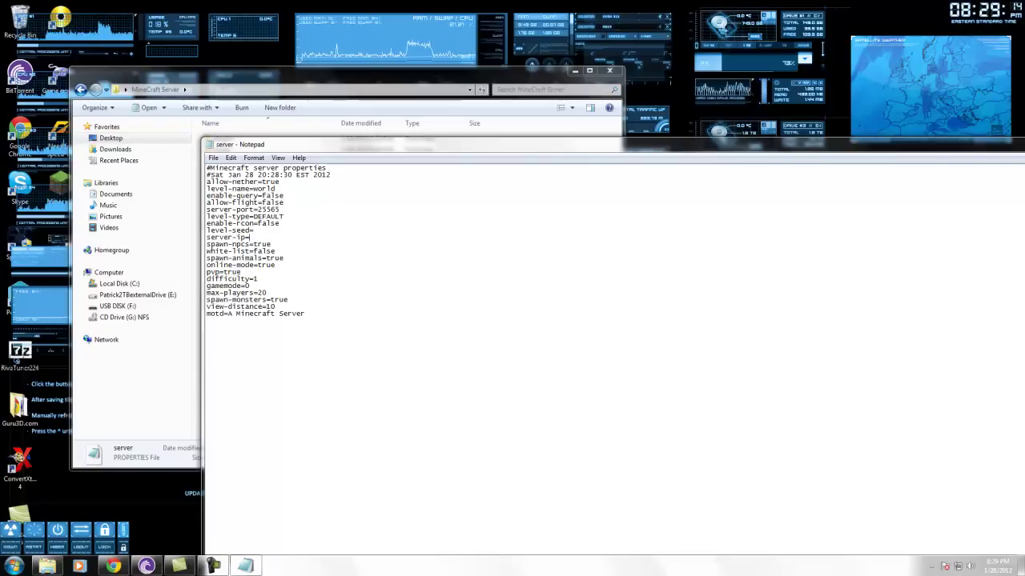
Open a command prompt and run ipconfig to look up the computer's IPv4 address
key(super)
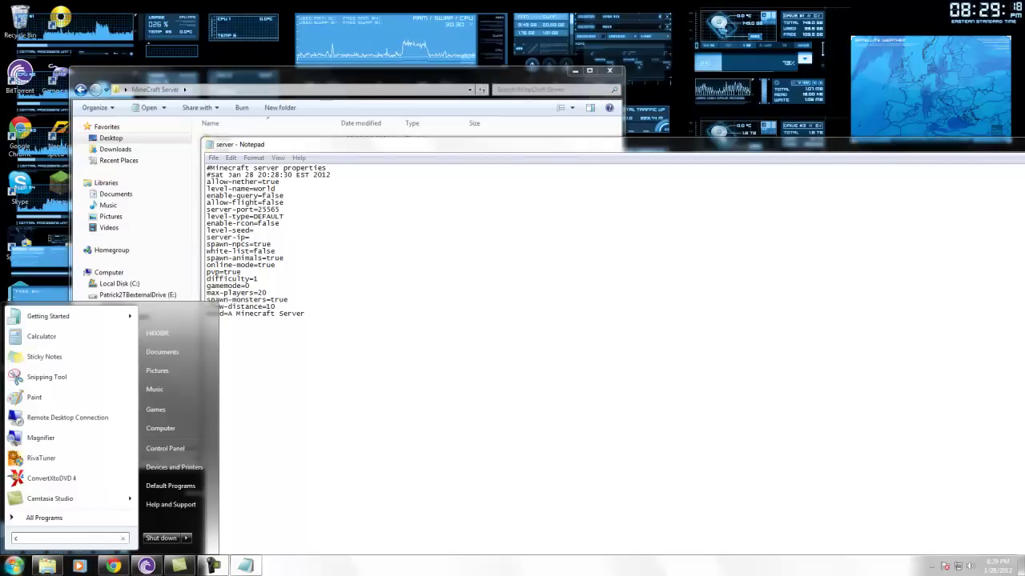
text(cmd)
key(Return)
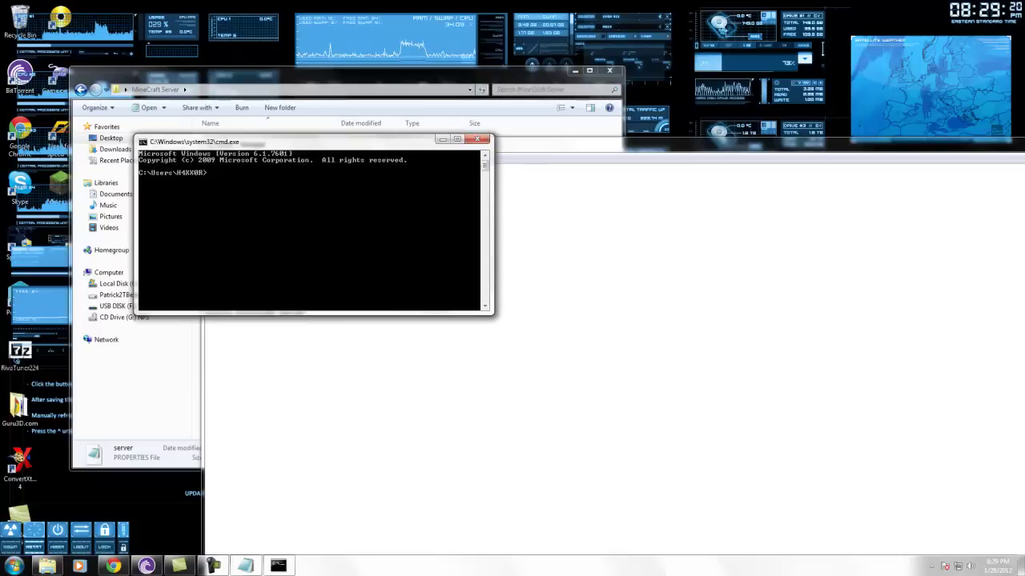
drag(320, 141, 439, 100)
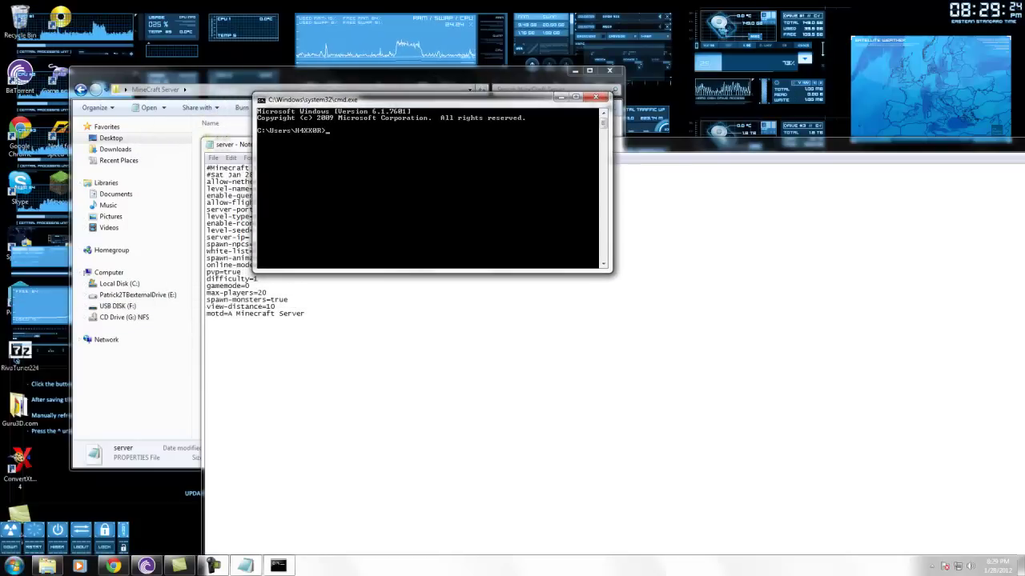
text(ipconfig)
key(Return)
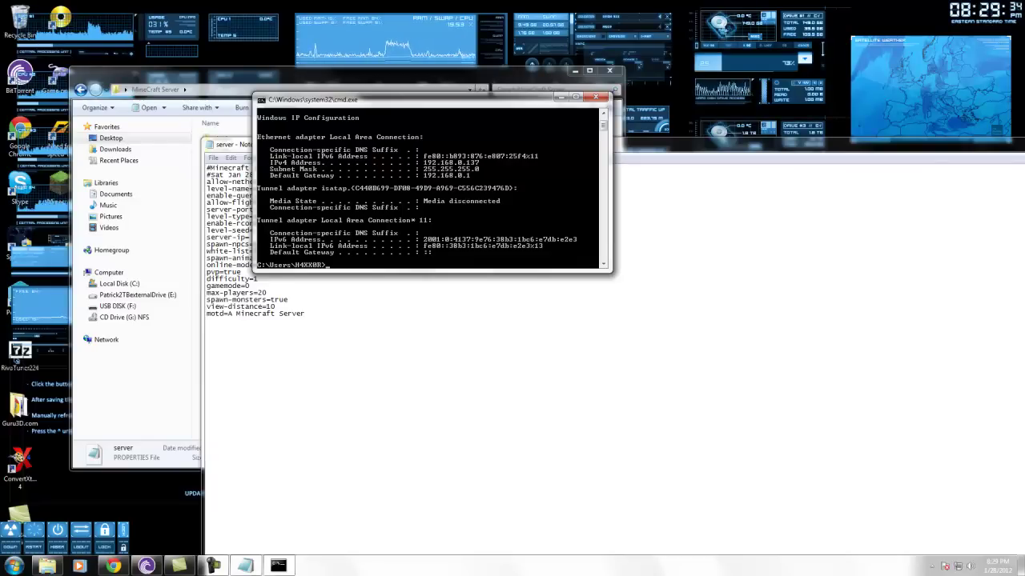
drag(424, 99, 497, 76)
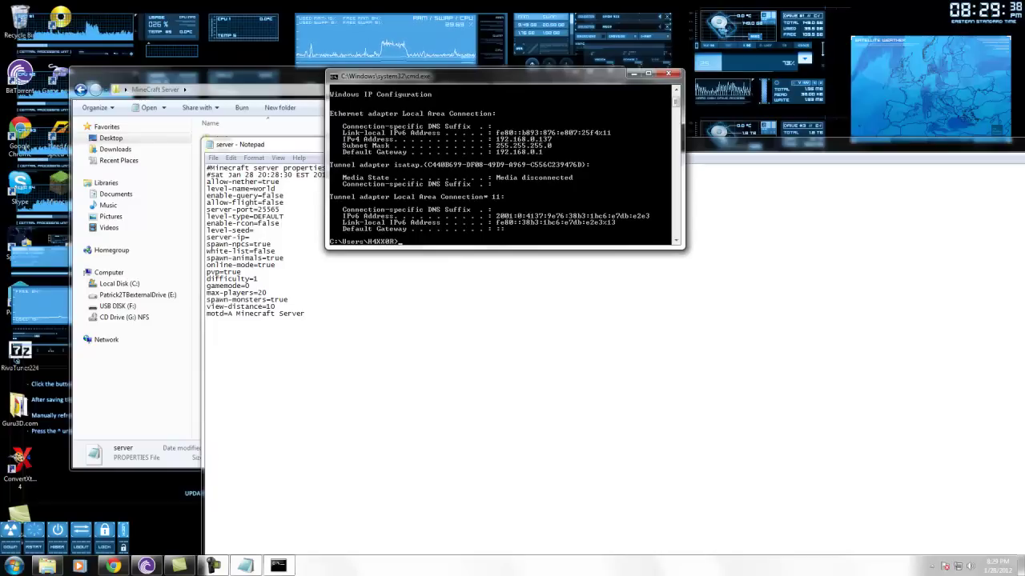
Set server-ip to 192.168.0.137 in server.properties and save the file
click(250, 238)
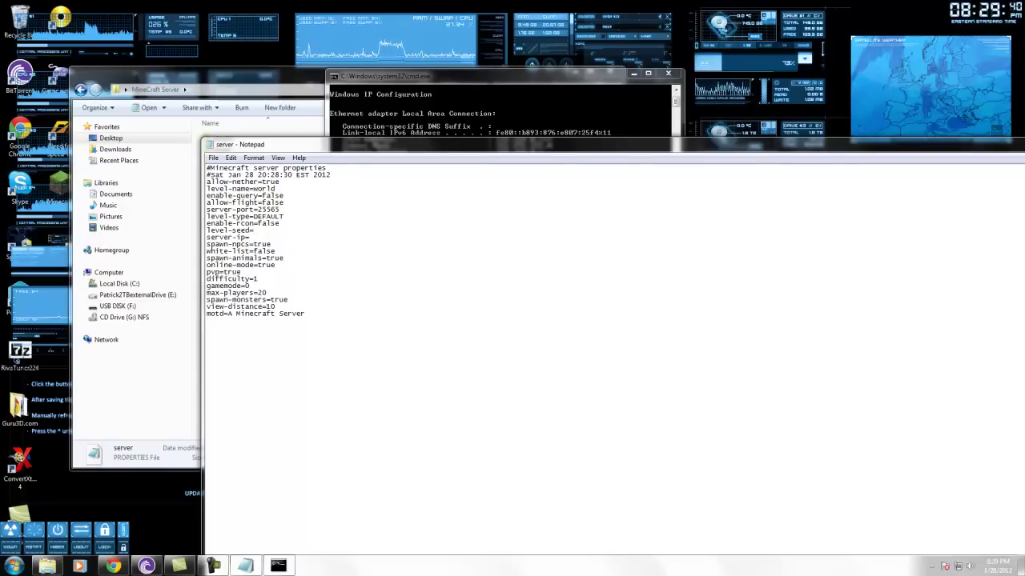
text(192.168.0.137)
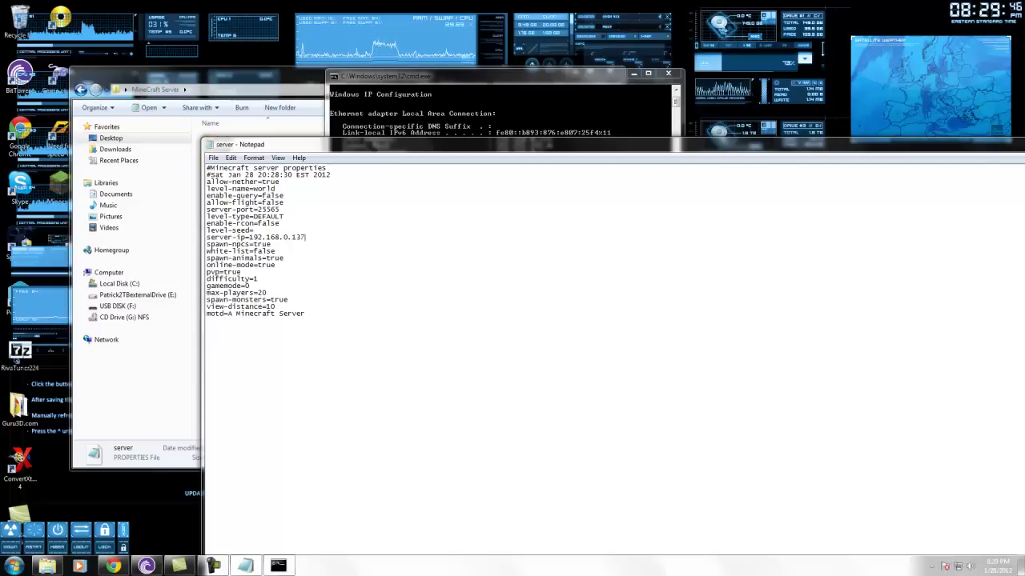
key(alt)
key(f)
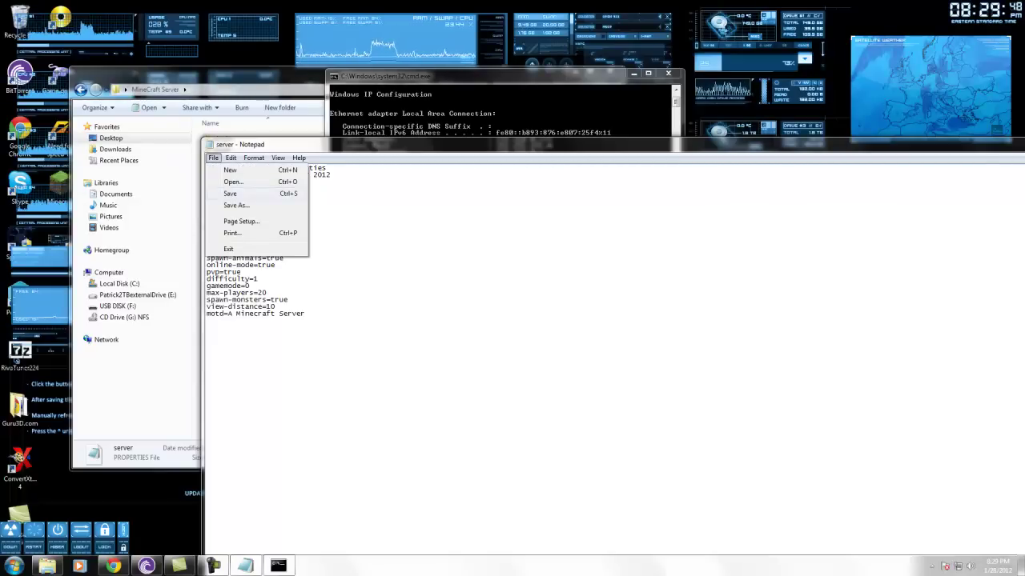
key(alt)
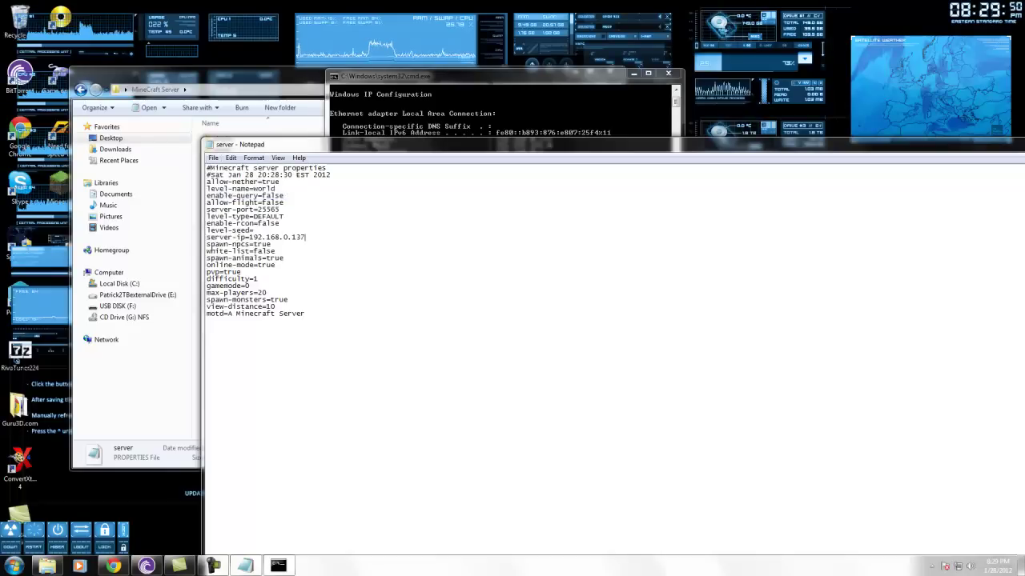
drag(768, 145, 560, 154)
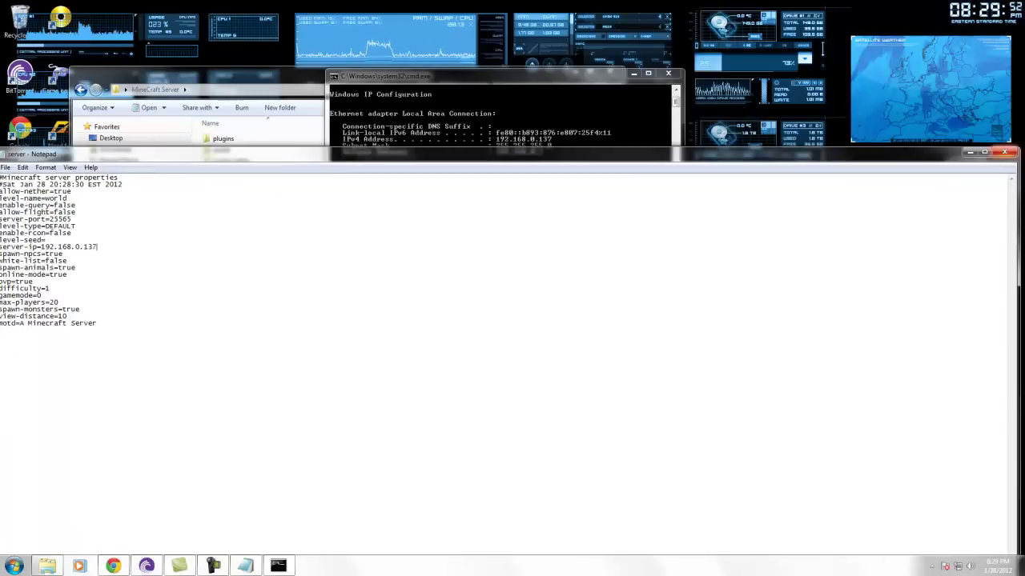
Close the properties file, switch to Chrome and log in to the router at 192.168.0.1 as Admin in a fresh tab
key(alt+F4)
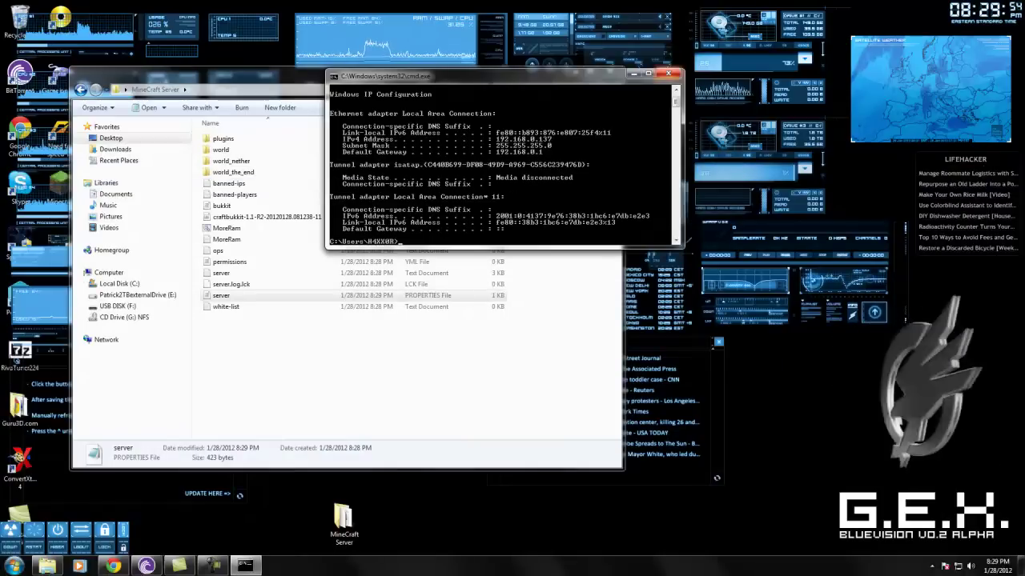
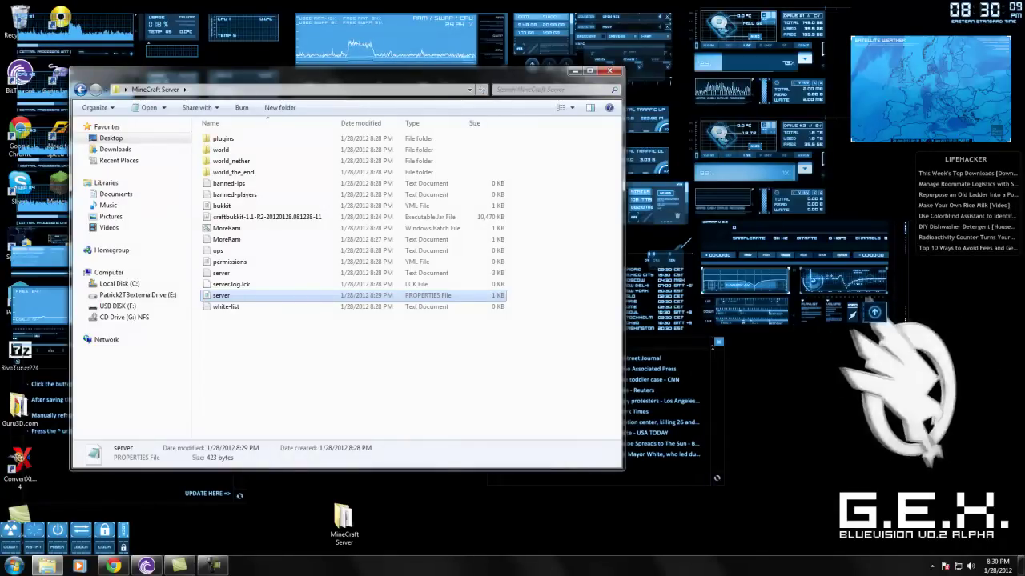
mouse_move(113, 566)
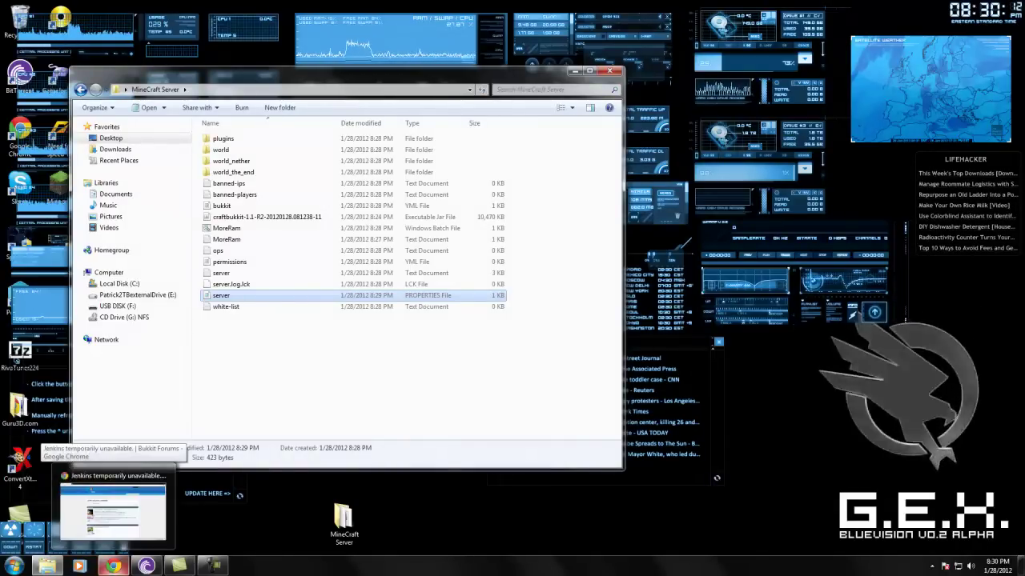
click(113, 512)
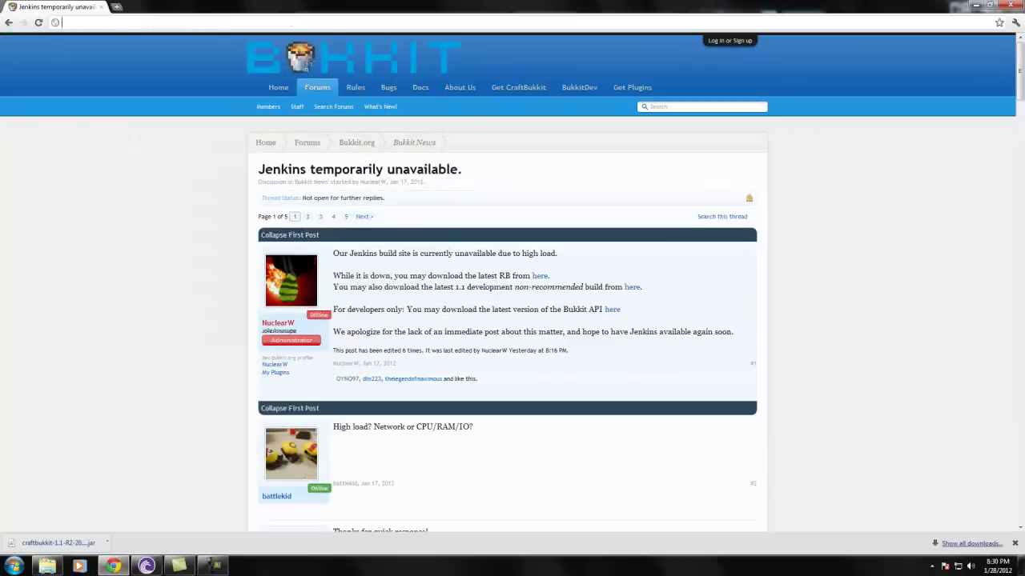
click(116, 7)
click(101, 7)
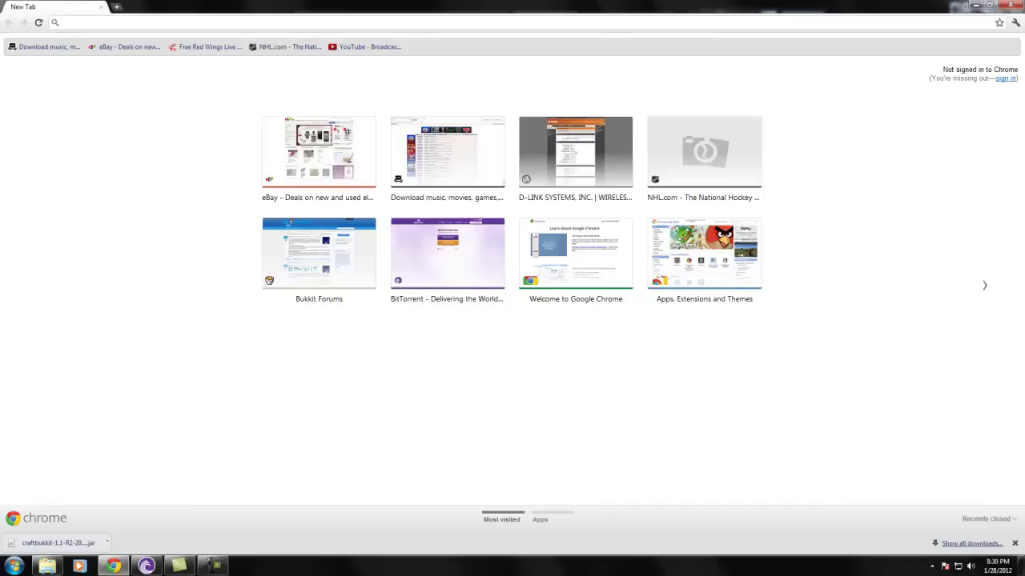
text(192.1)
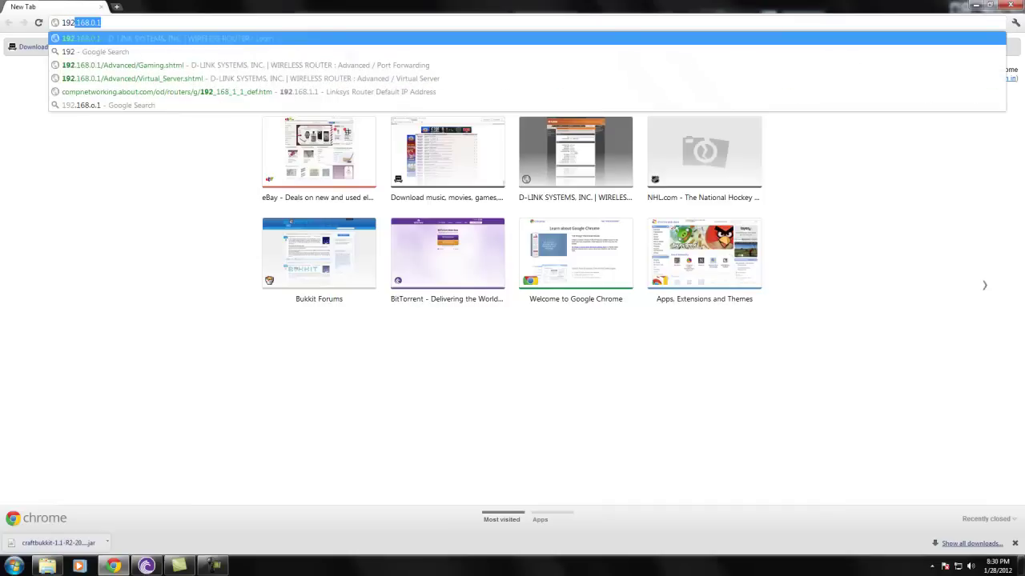
text(68)
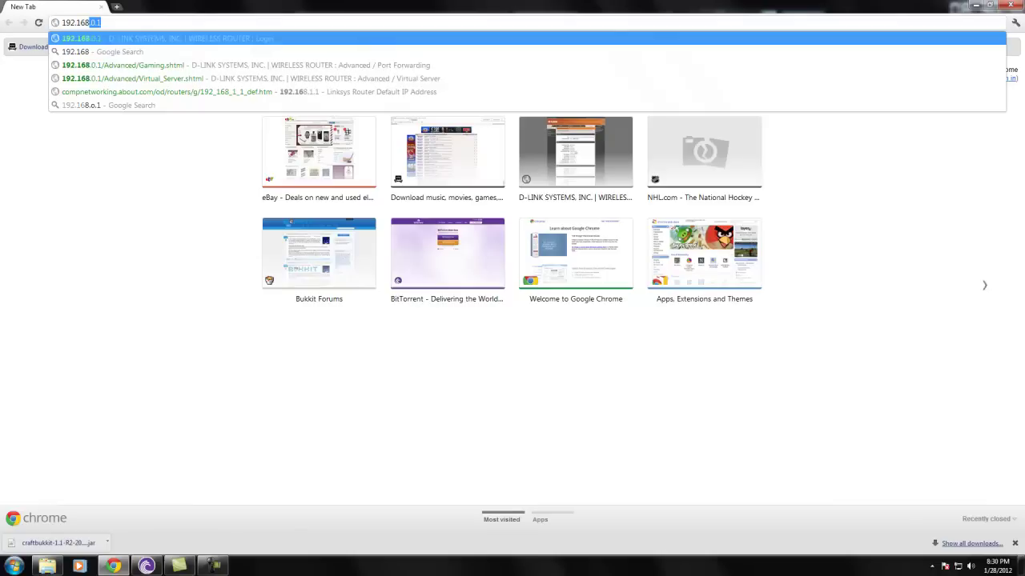
text(.0.1)
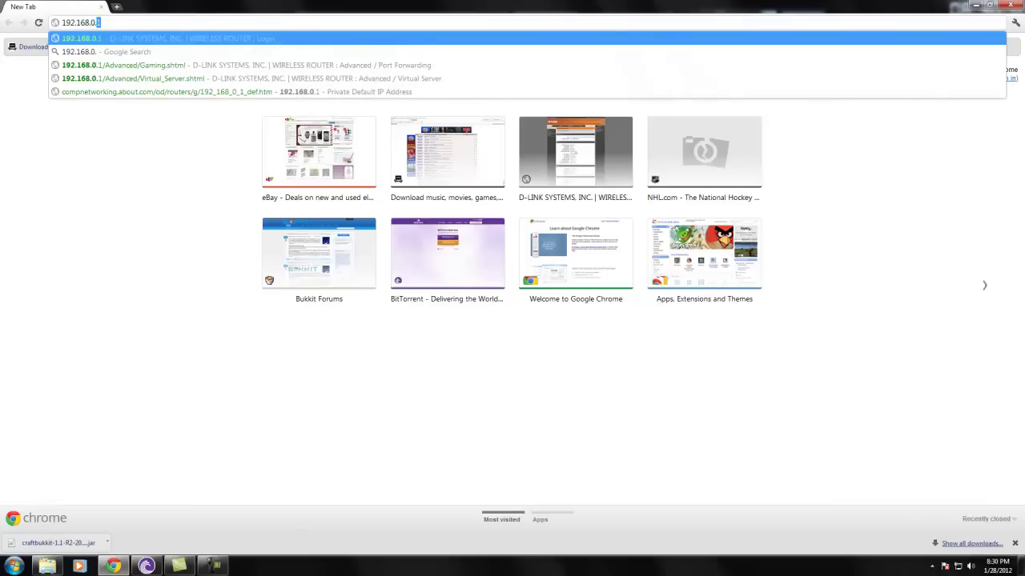
key(Return)
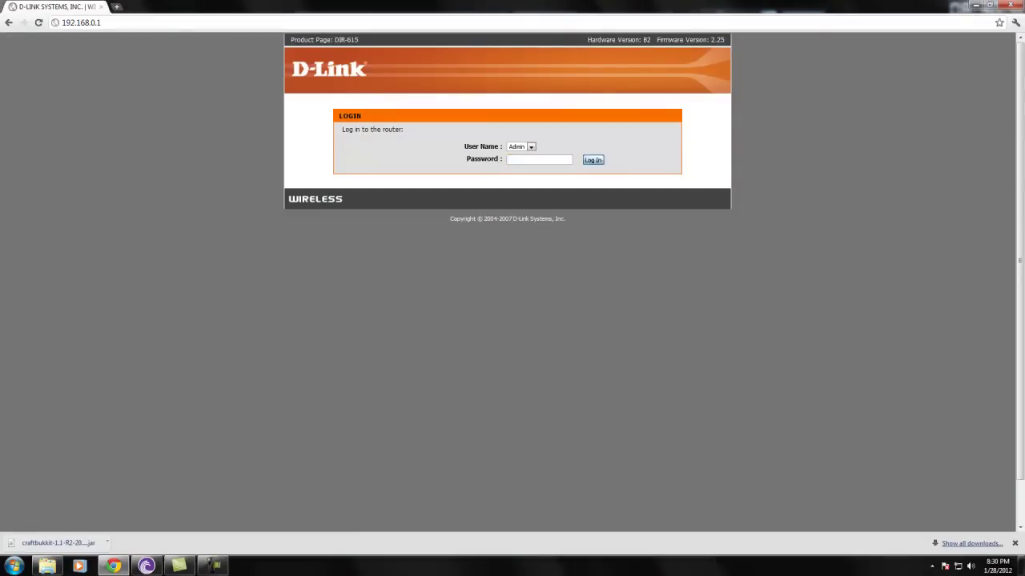
key(Return)
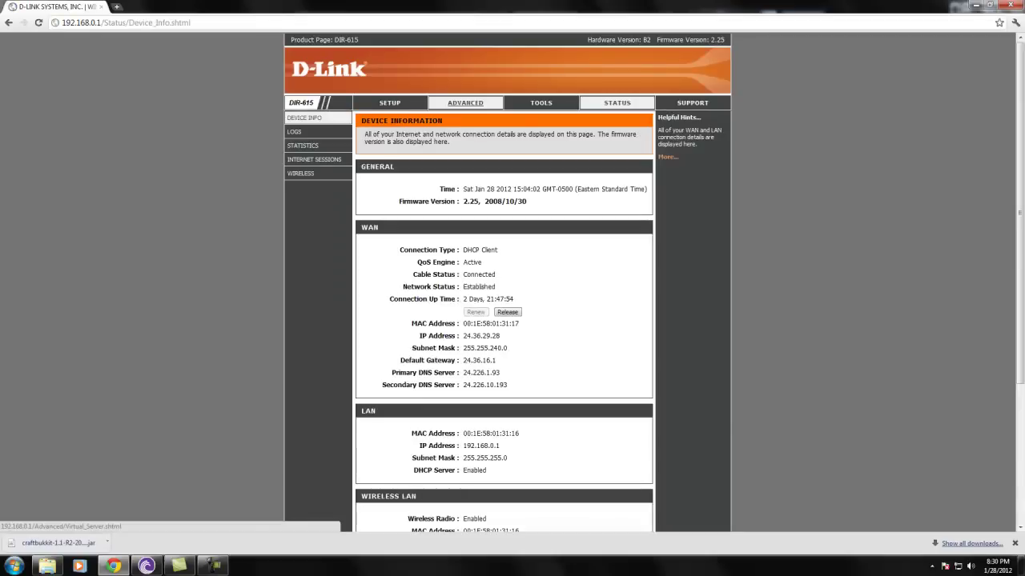
Open the router's advanced port forwarding rules and save them with the Minecraft rule sending TCP and UDP port 25565 to 192.168.0.137
click(465, 102)
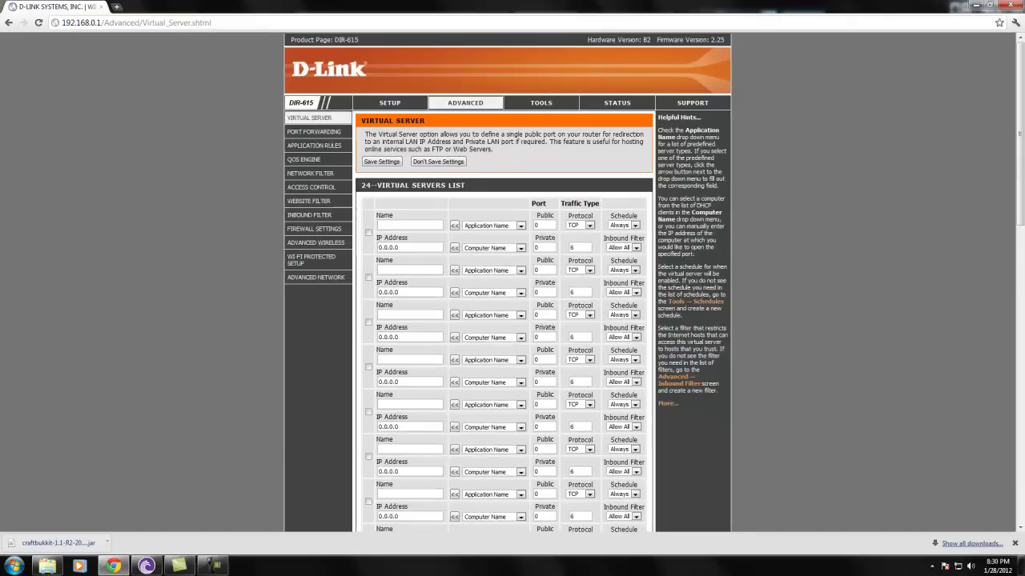
click(314, 131)
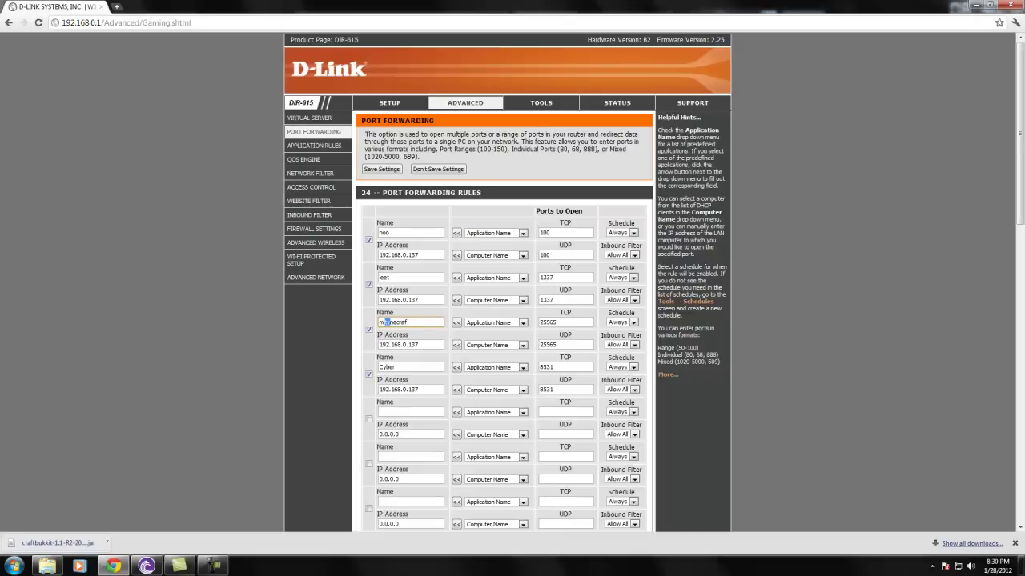
click(418, 344)
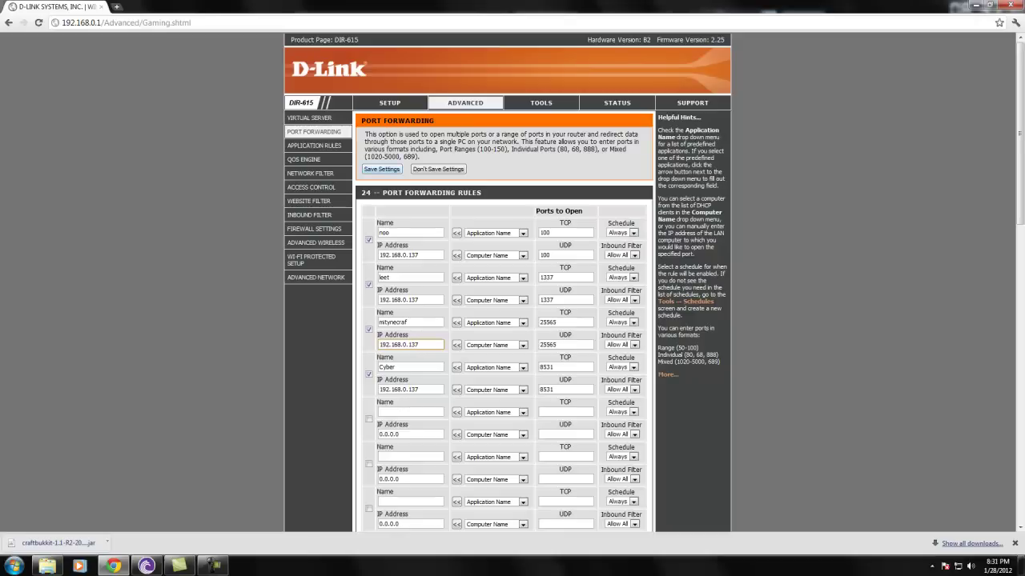
click(382, 169)
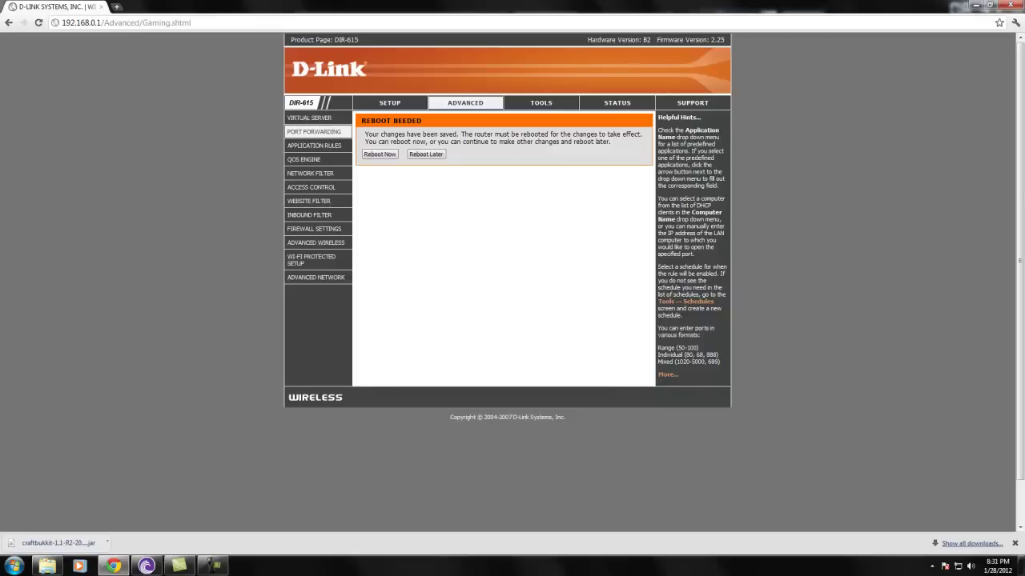
Start the server with the MoreRam batch file in the MineCraft Server folder on the desktop, and move its console window aside
click(1021, 567)
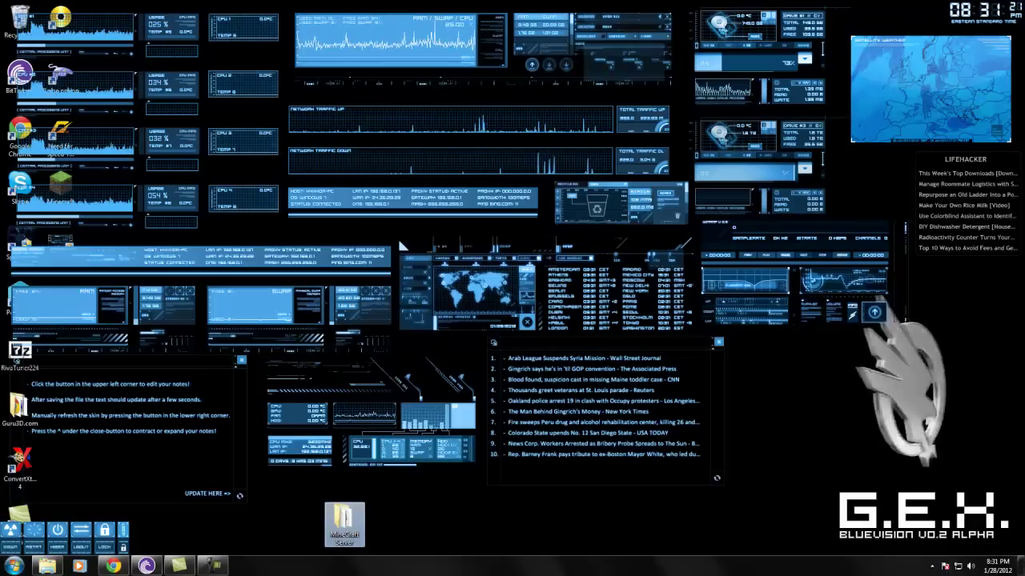
double_click(344, 518)
click(532, 324)
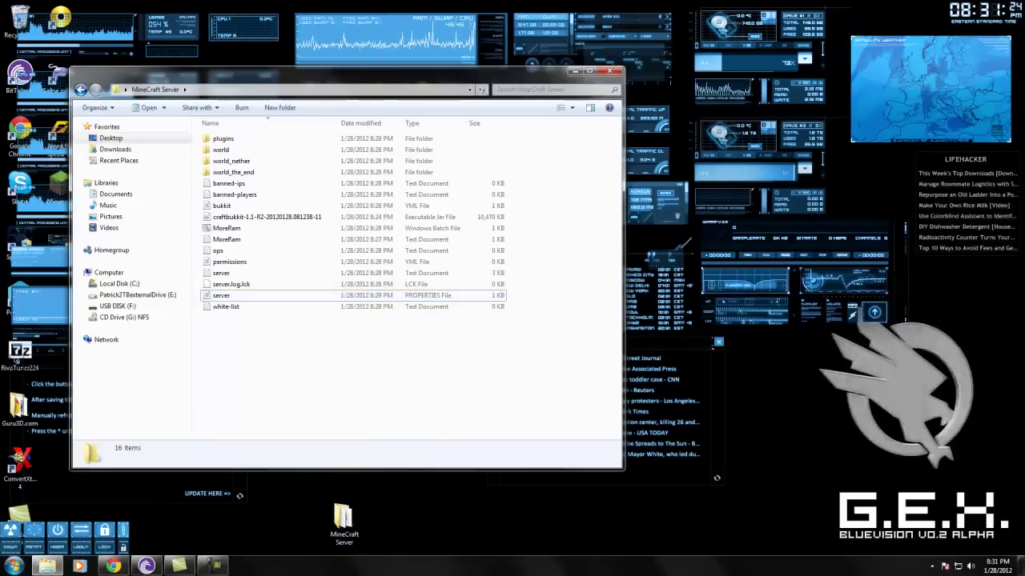
double_click(227, 228)
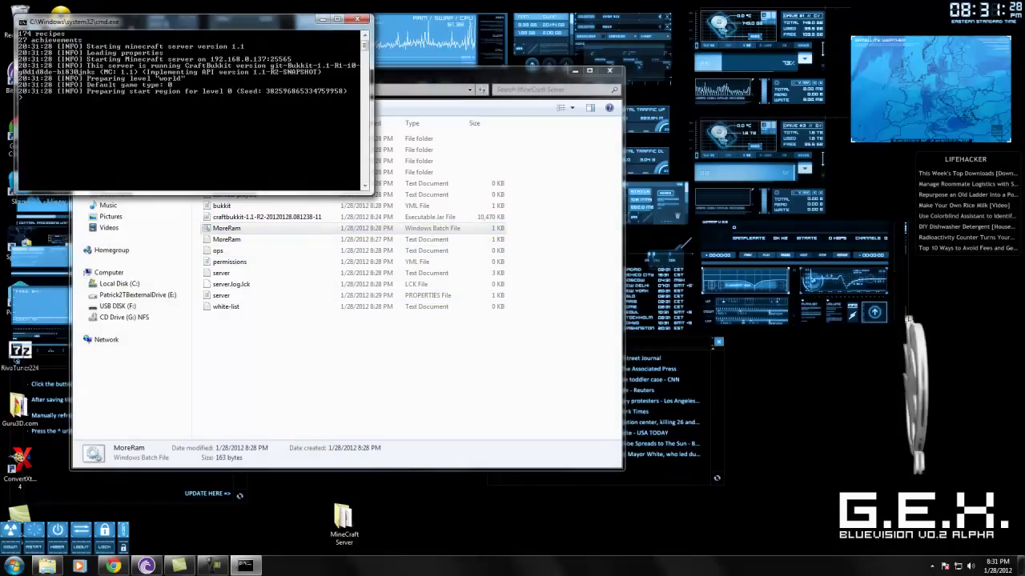
drag(200, 23, 568, 38)
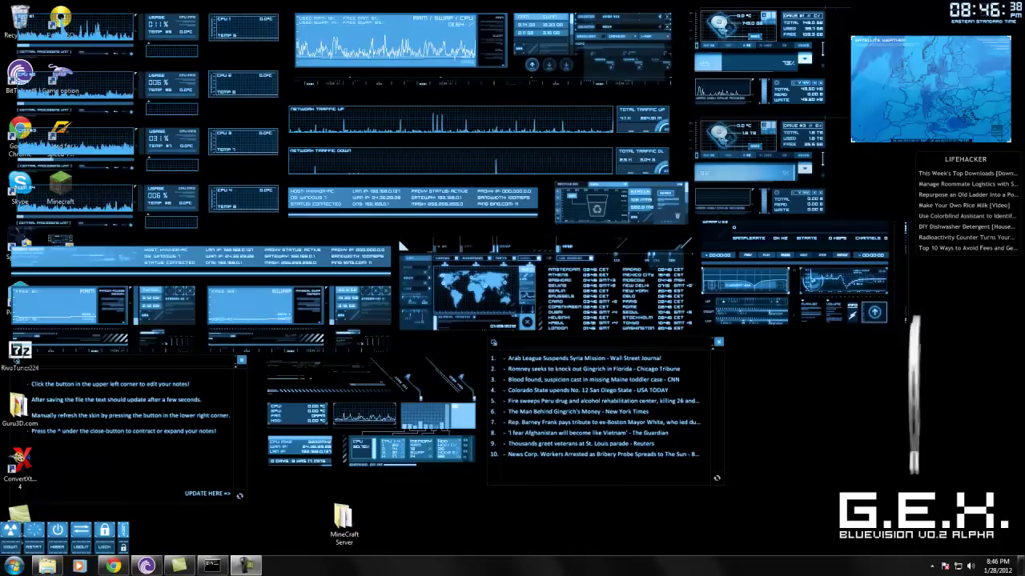
Launch Minecraft from the desktop, allow it to run, and log in with the account password
double_click(61, 189)
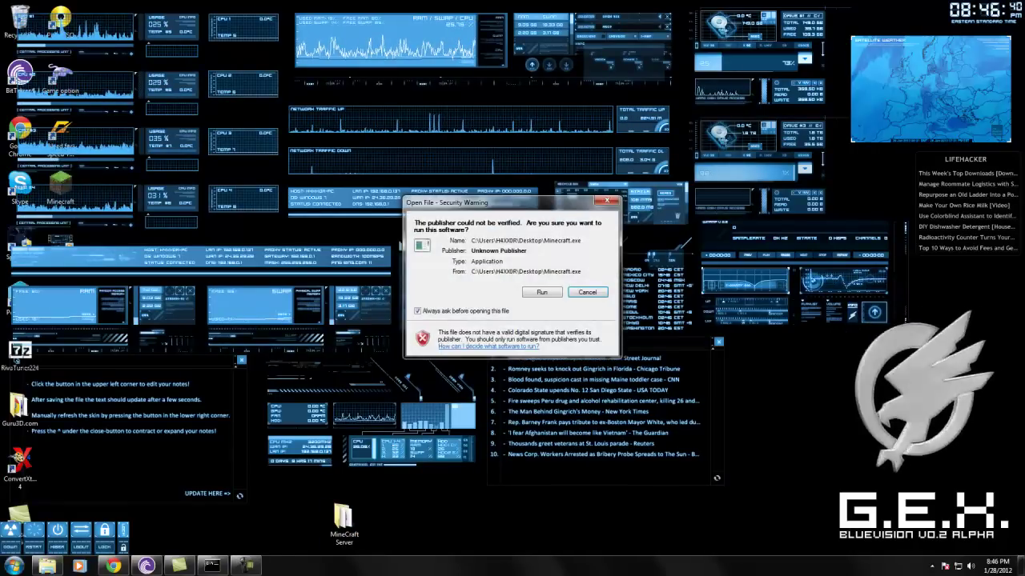
click(542, 292)
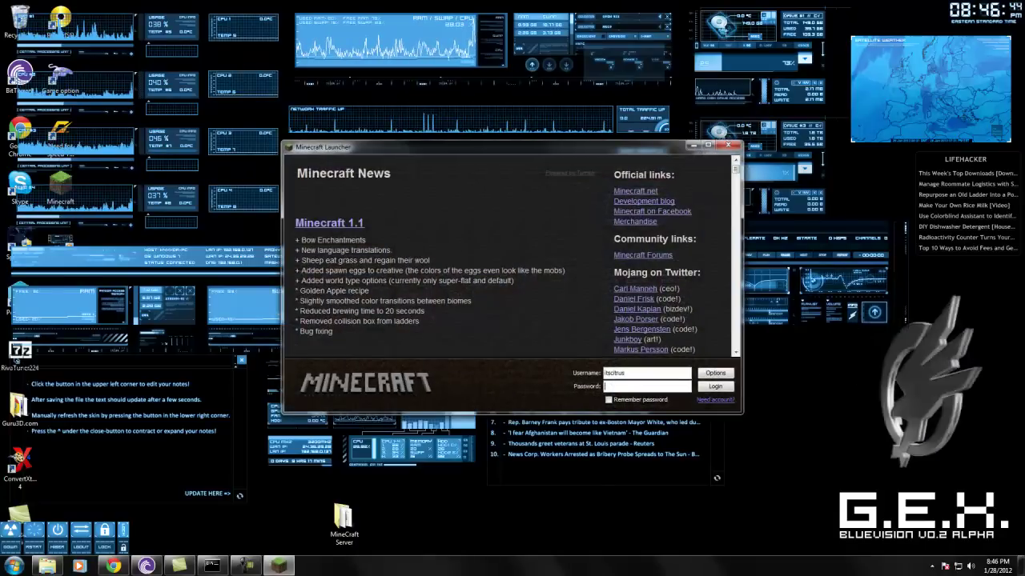
text(**********)
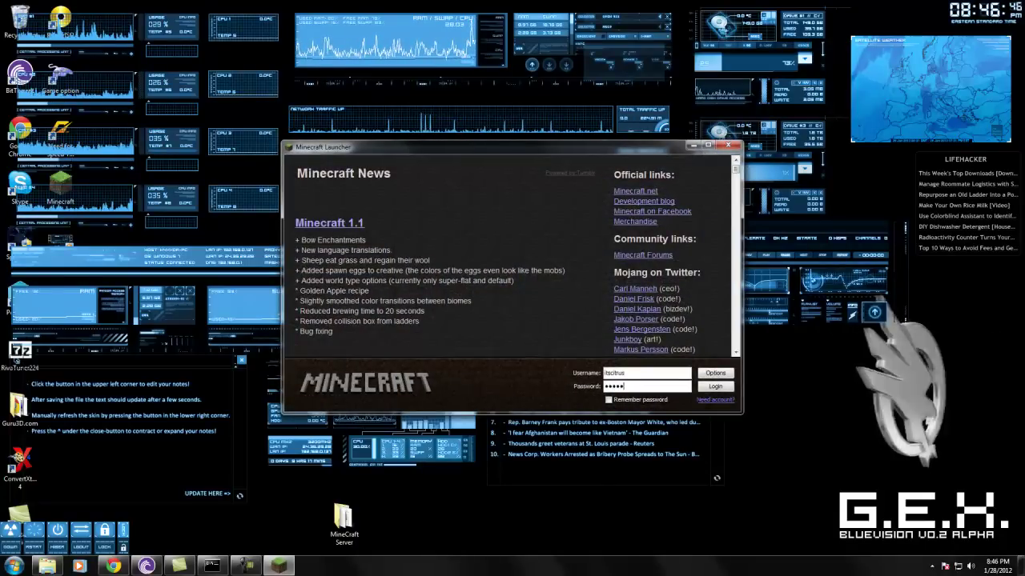
key(Return)
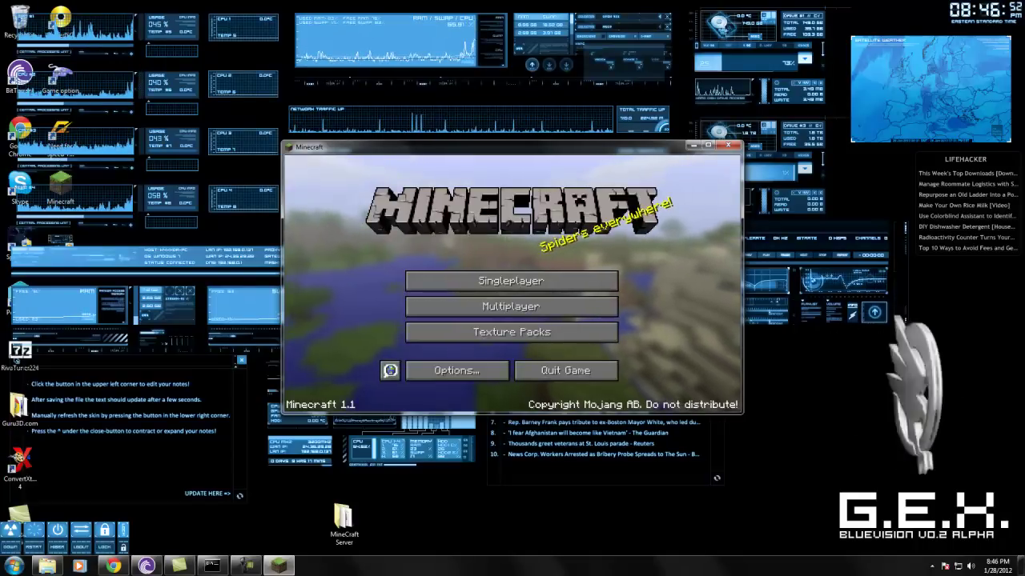
Open the Direct Connect screen of the multiplayer mode
click(511, 306)
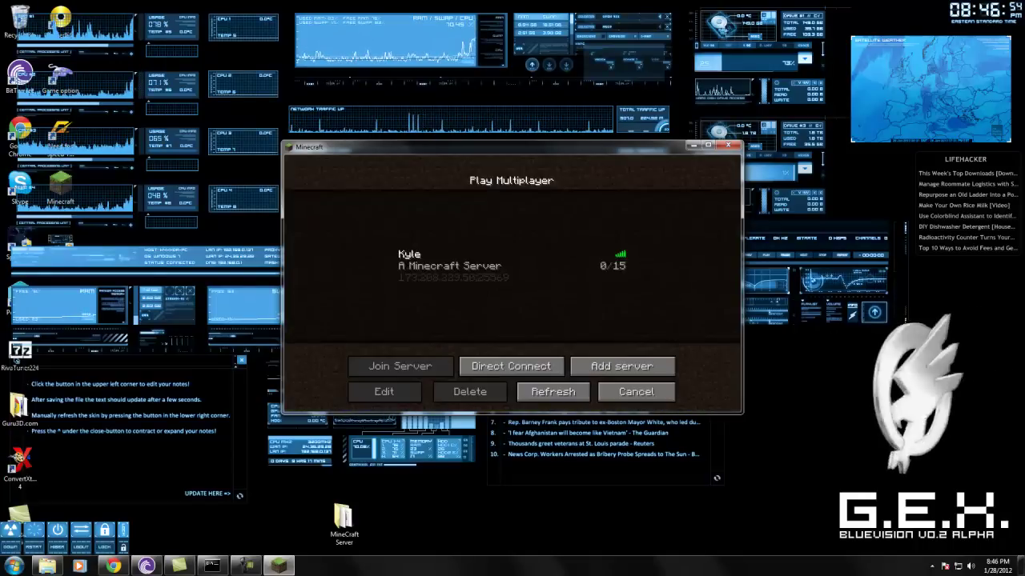
click(512, 361)
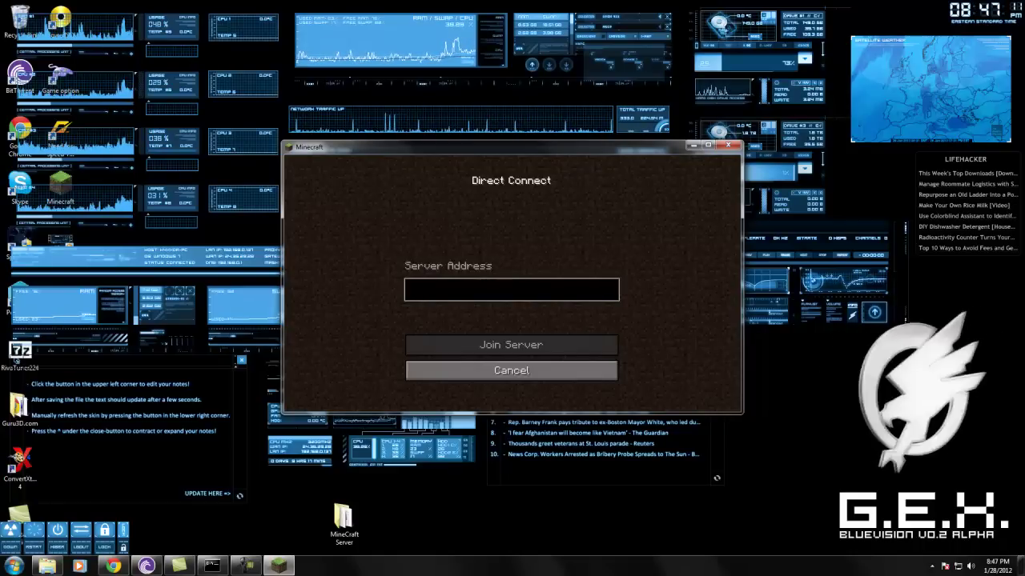
click(113, 566)
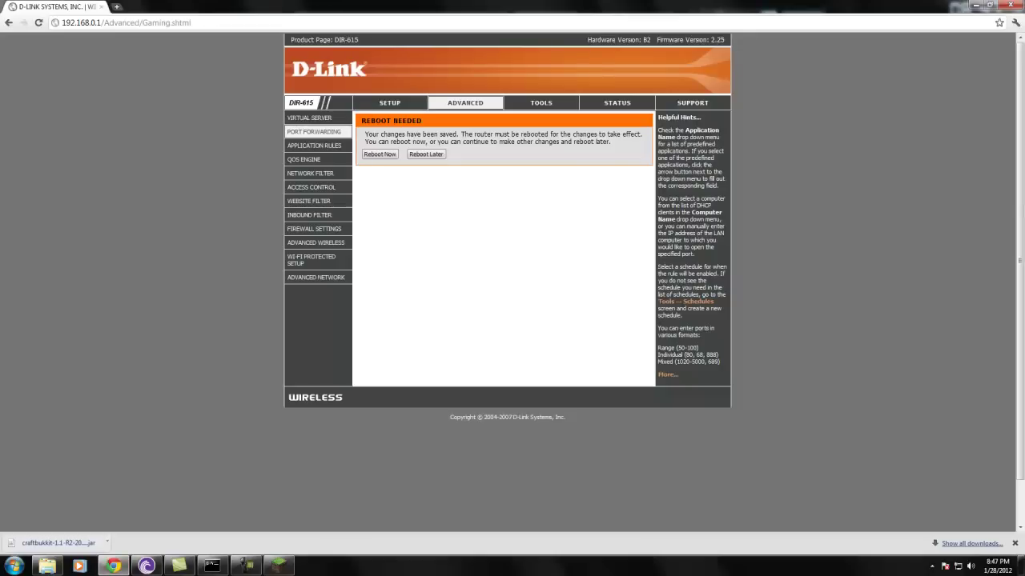
key(ctrl+t)
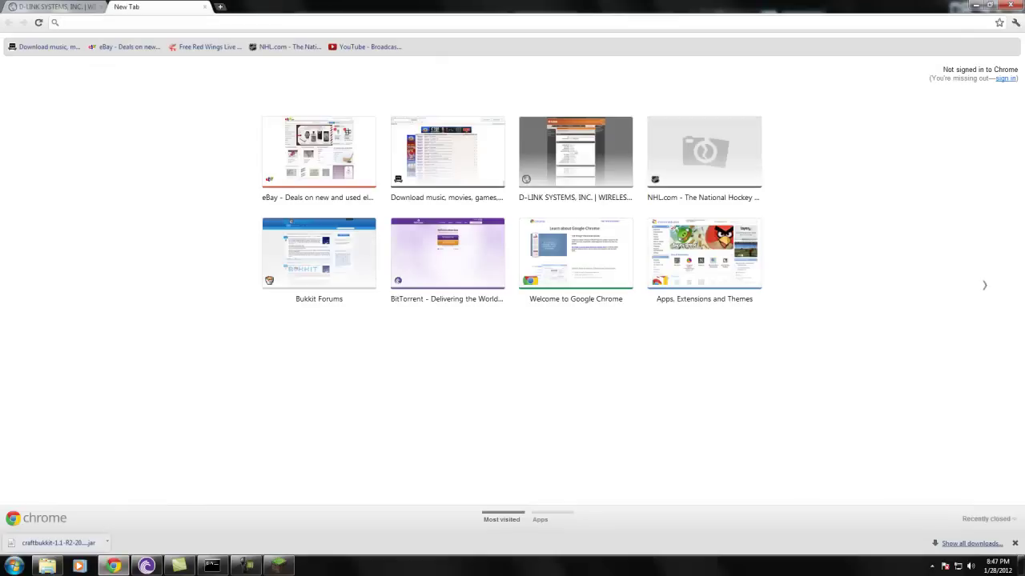
click(204, 7)
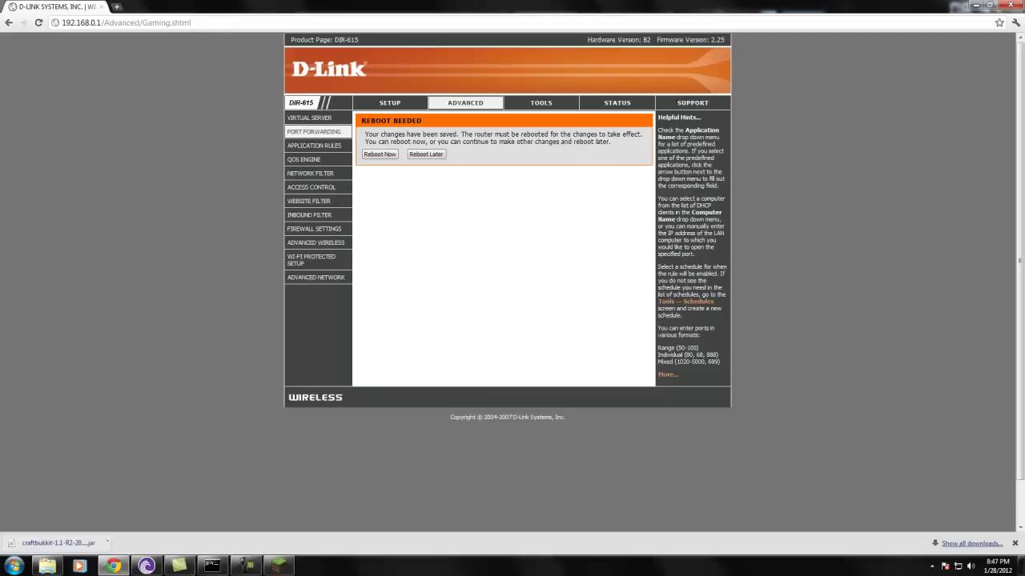
click(279, 565)
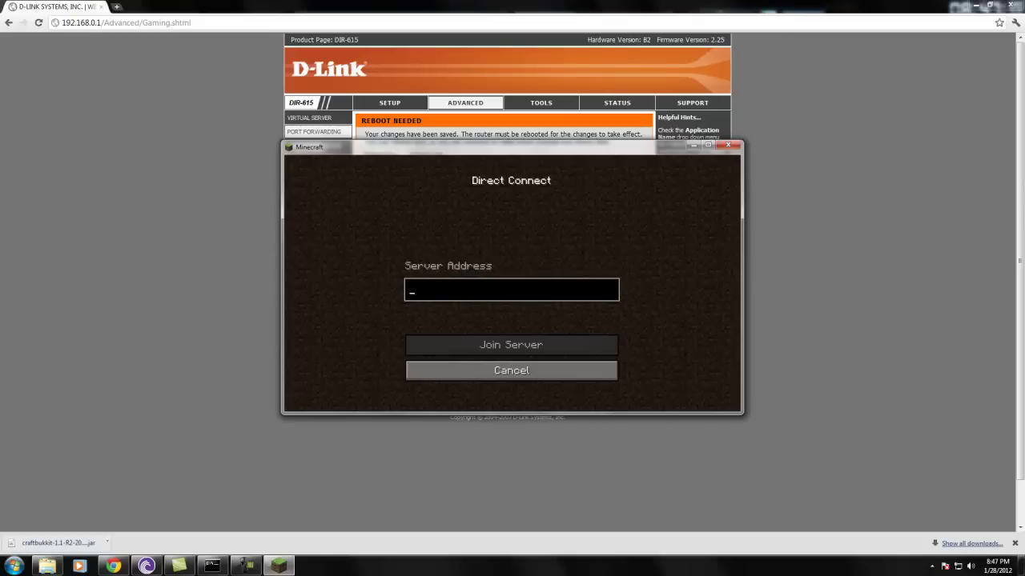
Enter 192.168.0.137 as the server address and join the server
text(192.)
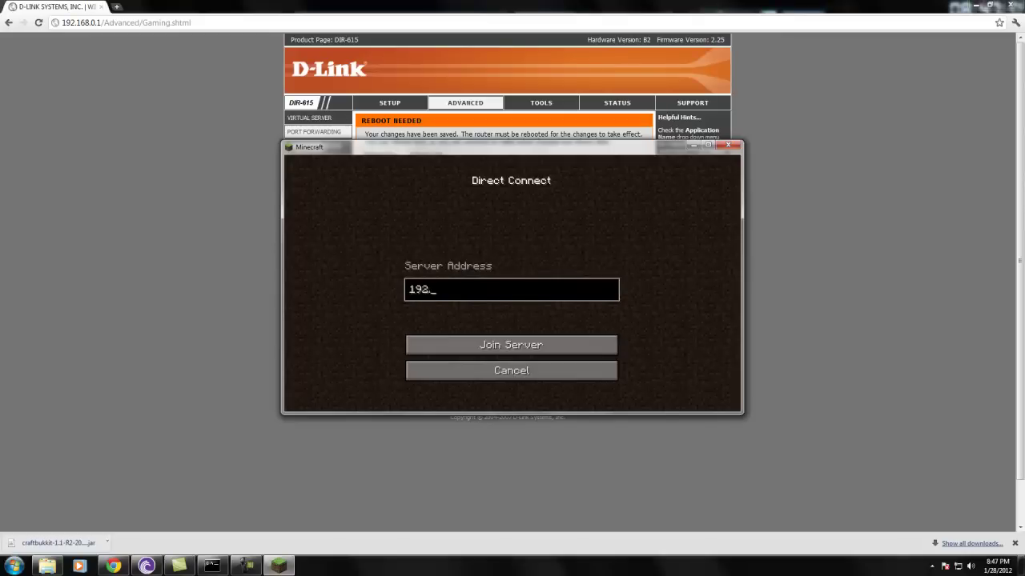
text(168.0.137)
key(Return)
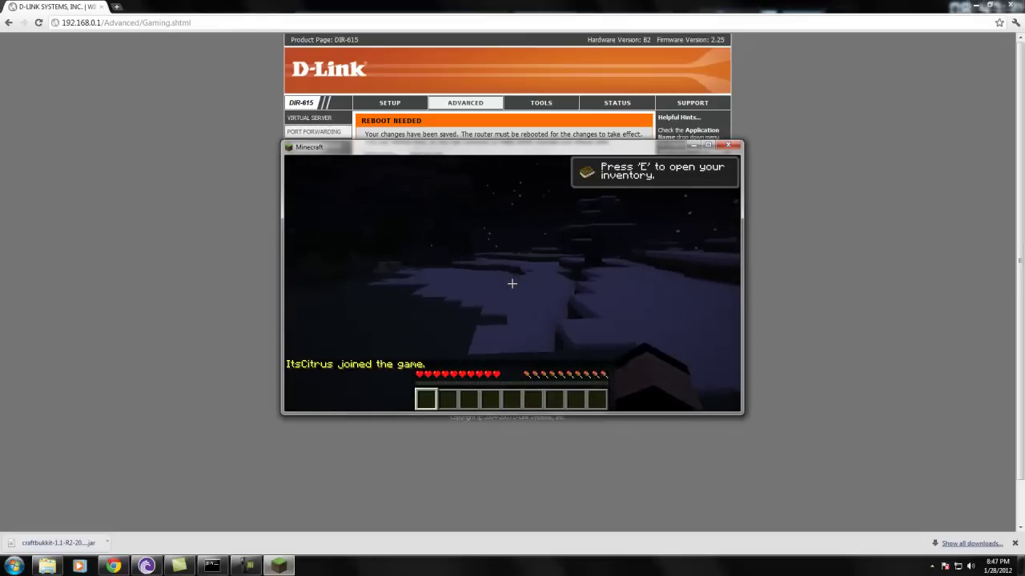
Walk around the joined world to try out the server, and open the game menu
click(512, 284)
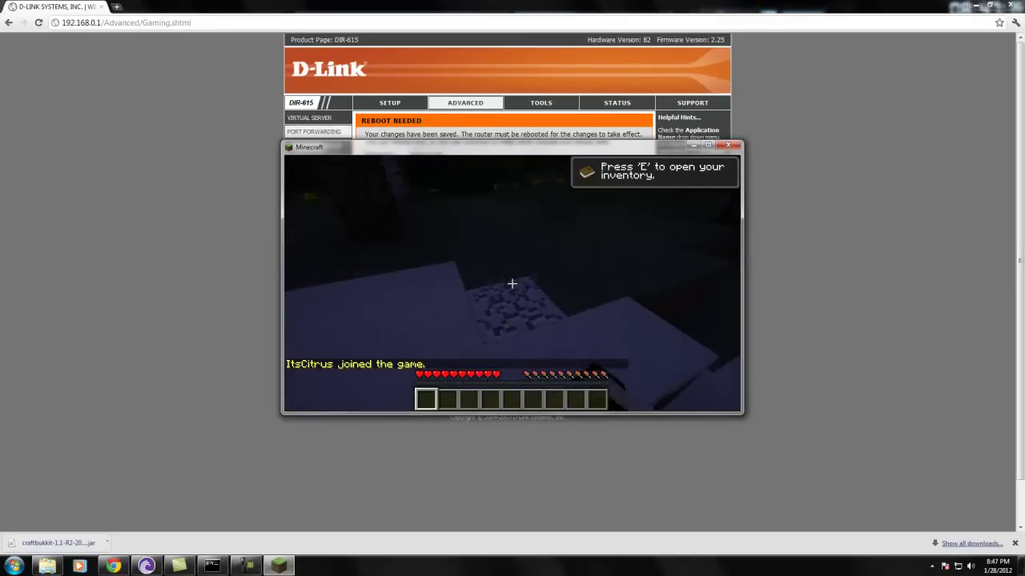
click(512, 285)
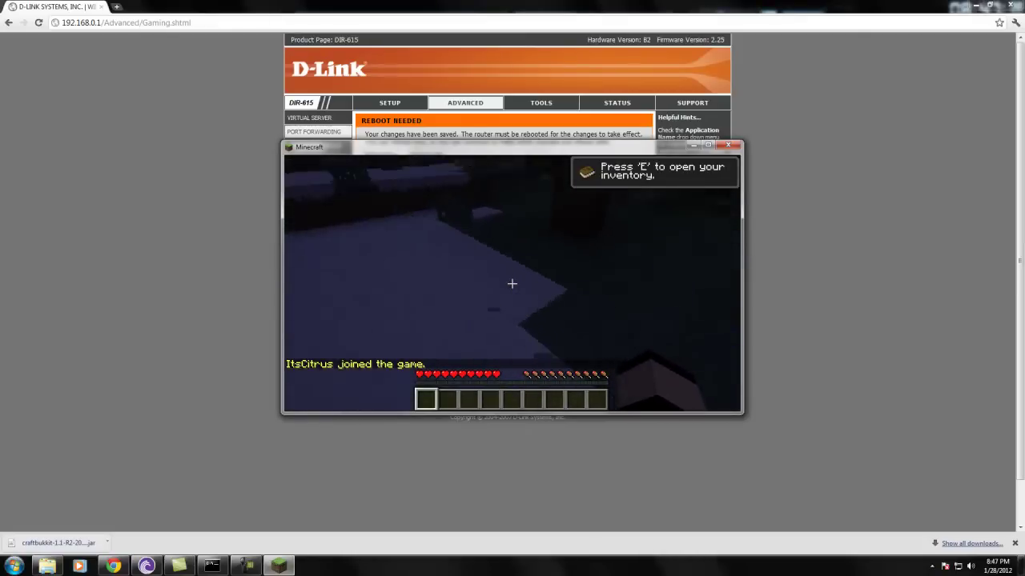
key(w)
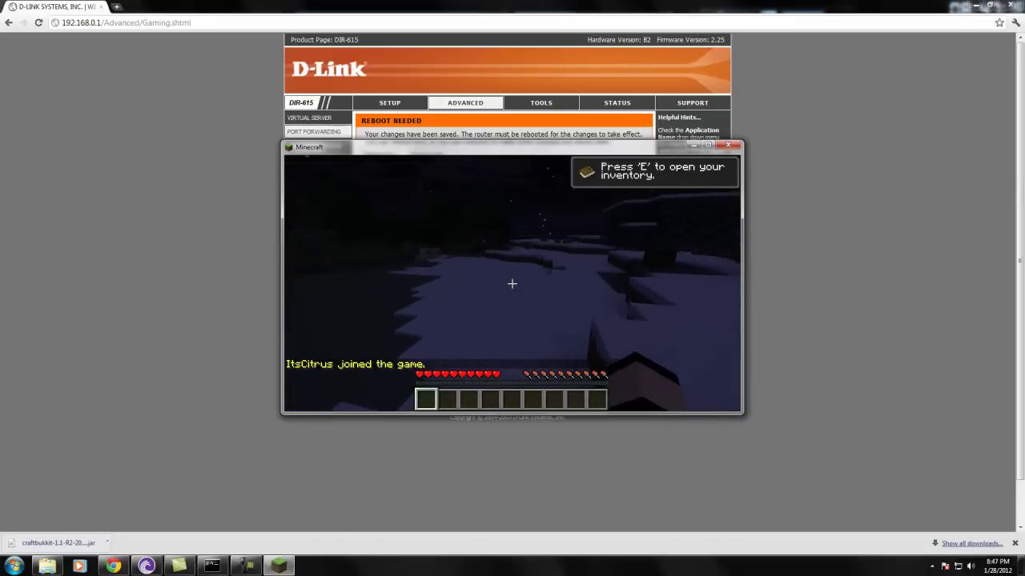
key(w)
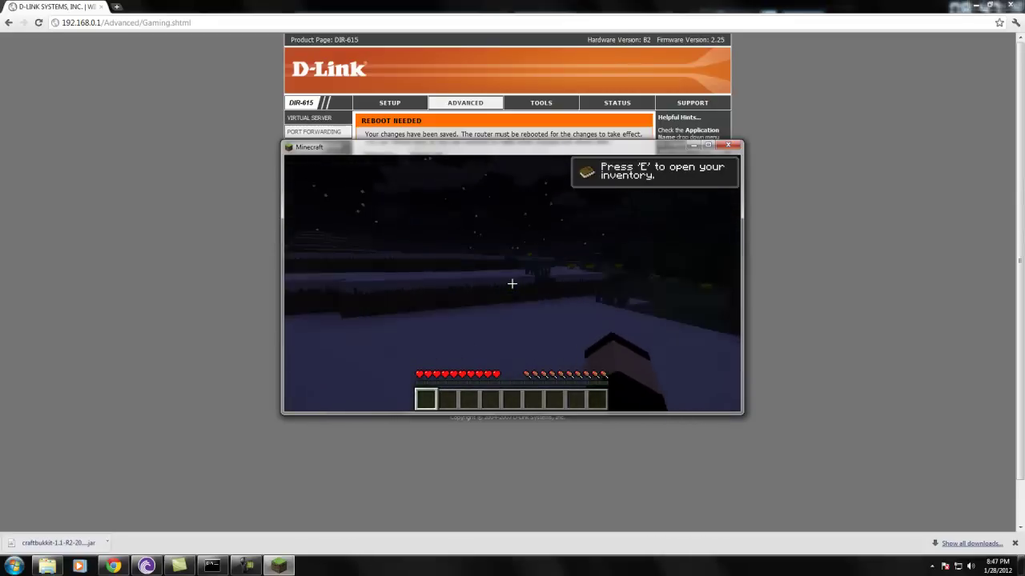
key(w)
key(w)
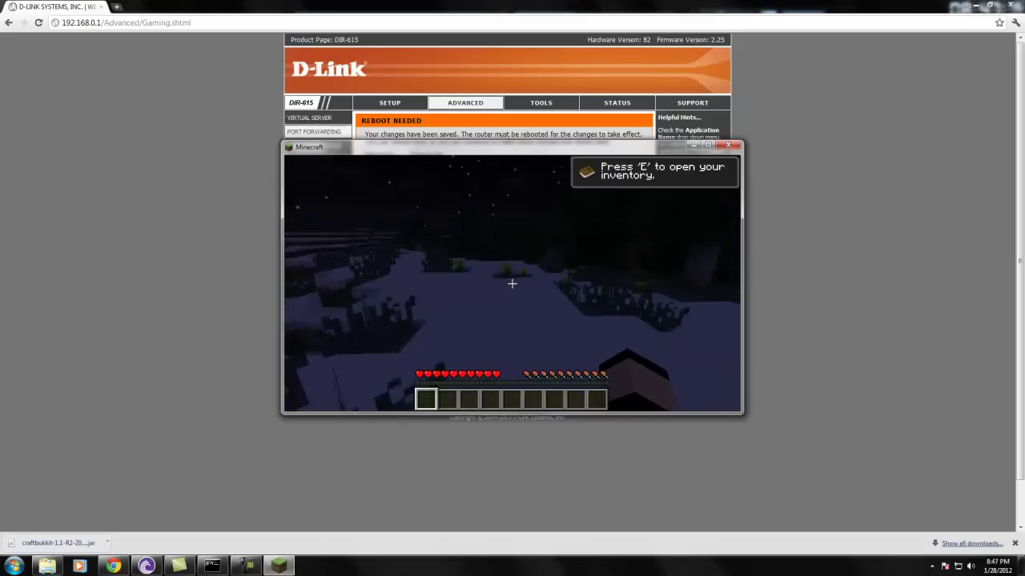
key(w)
mouse_move(512, 284)
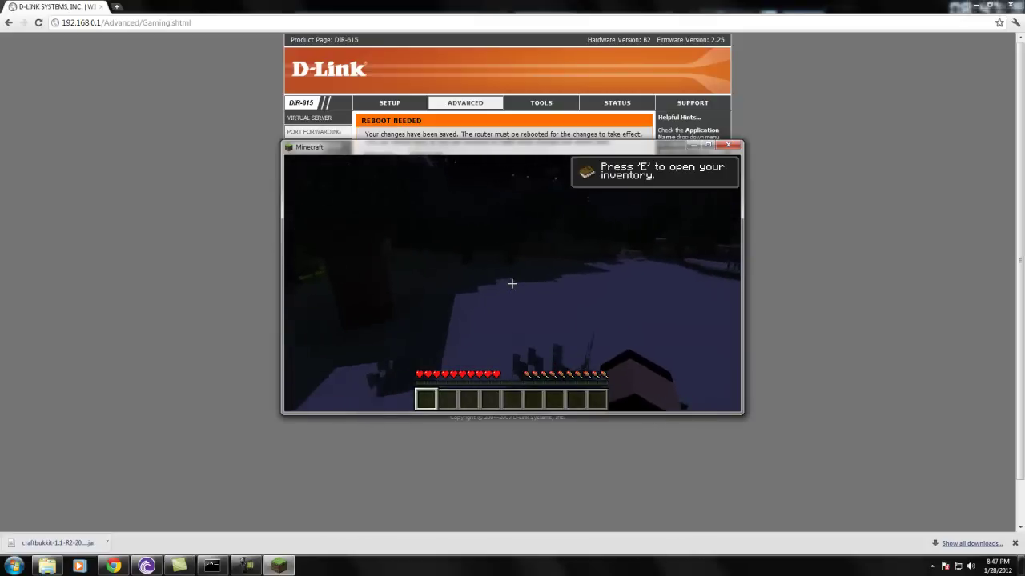
key(w)
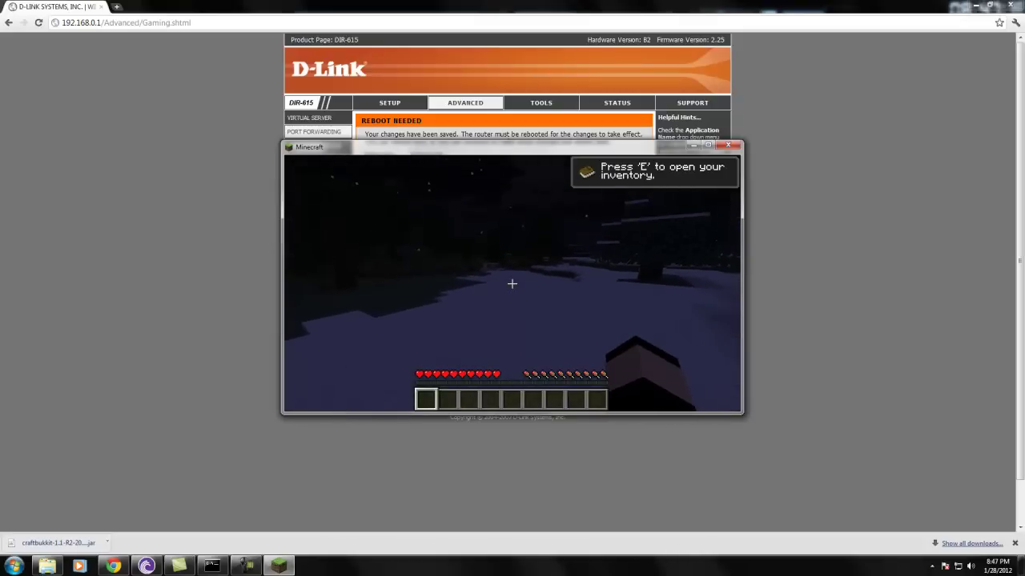
key(Escape)
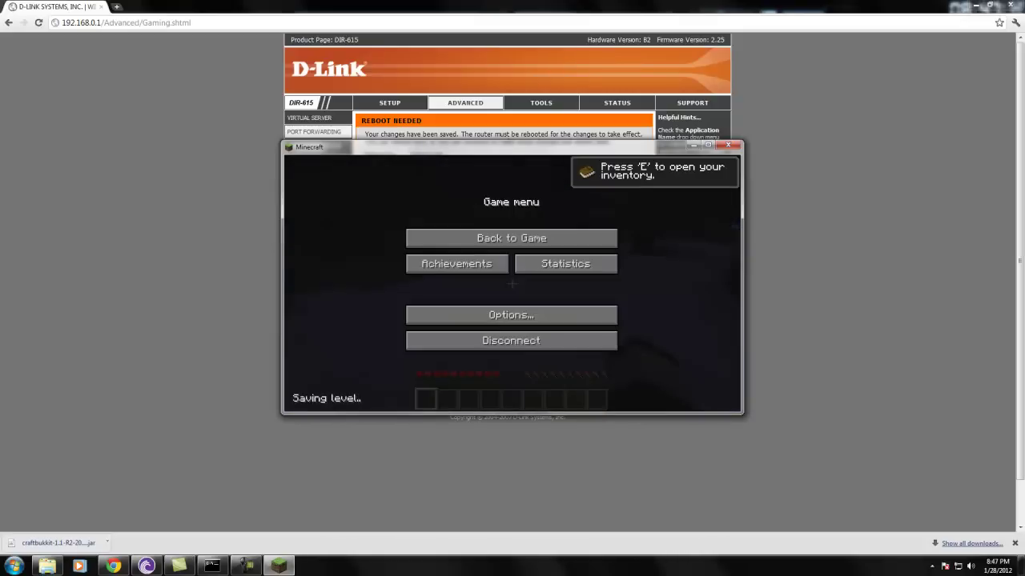